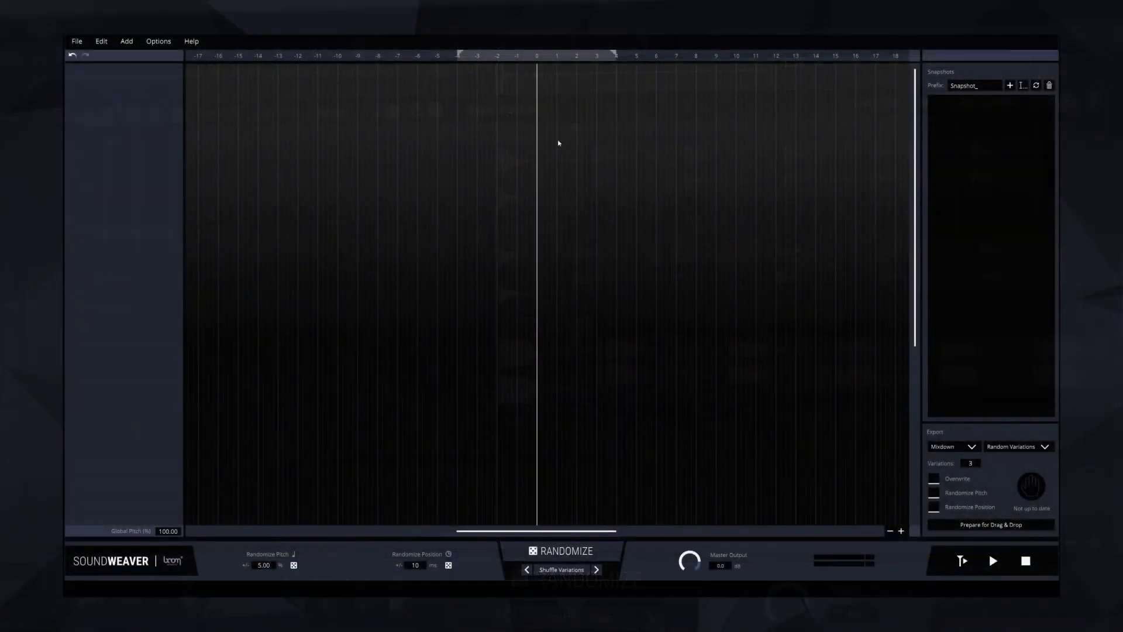
# Step: Create a new project with an 'Expl' explosion group using new search paths from the library folders
pyautogui.click(76, 41)
pyautogui.click(82, 52)
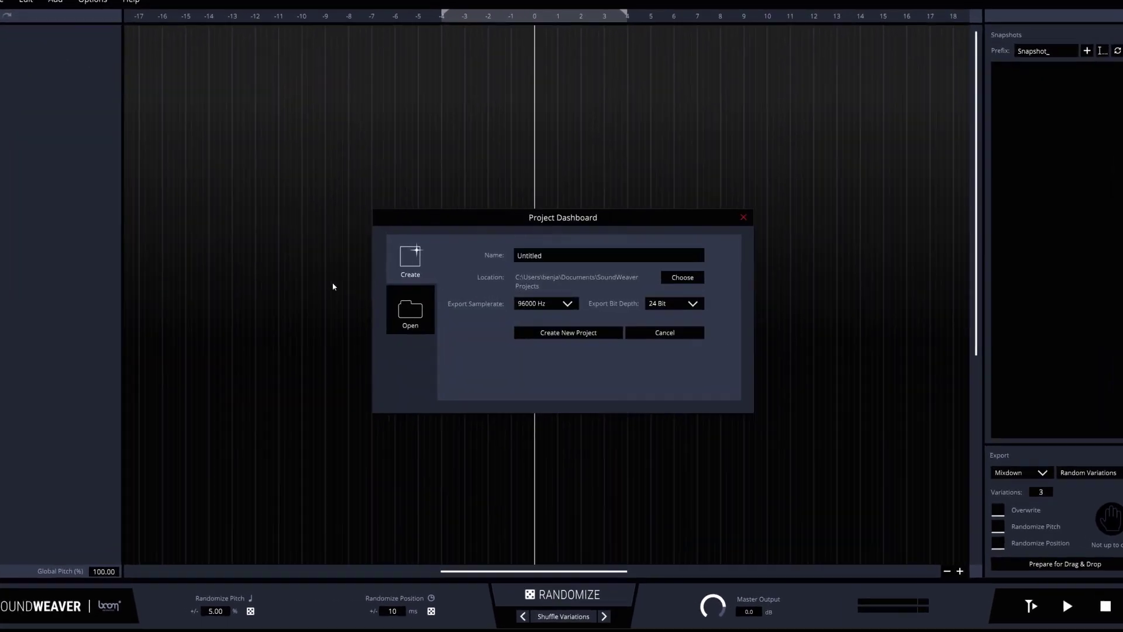
pyautogui.write('Expl')
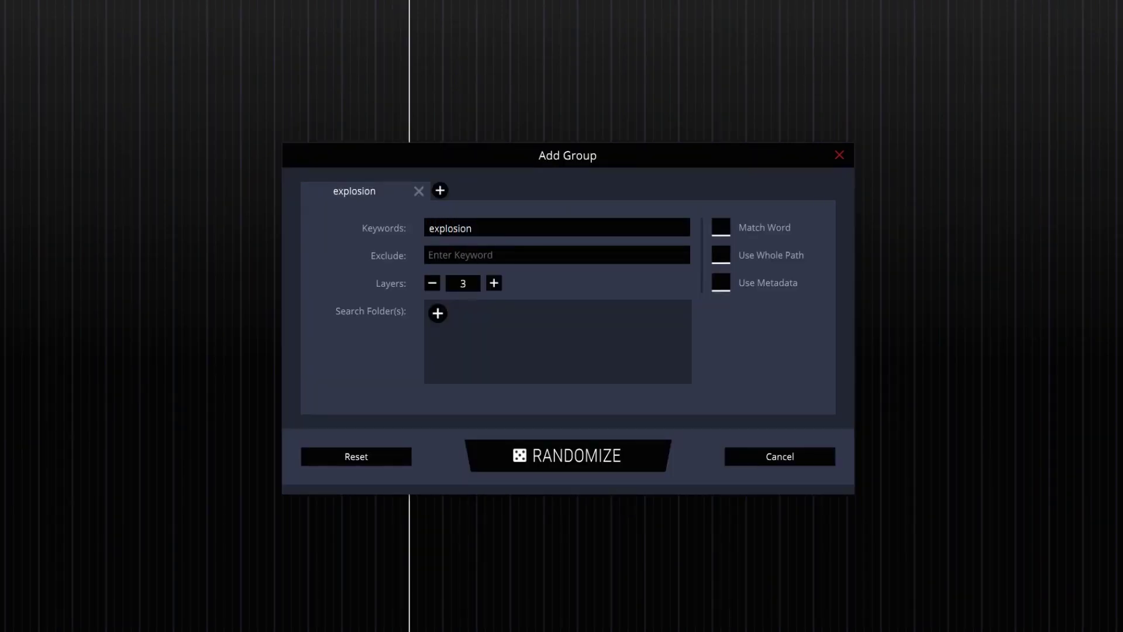
pyautogui.click(440, 313)
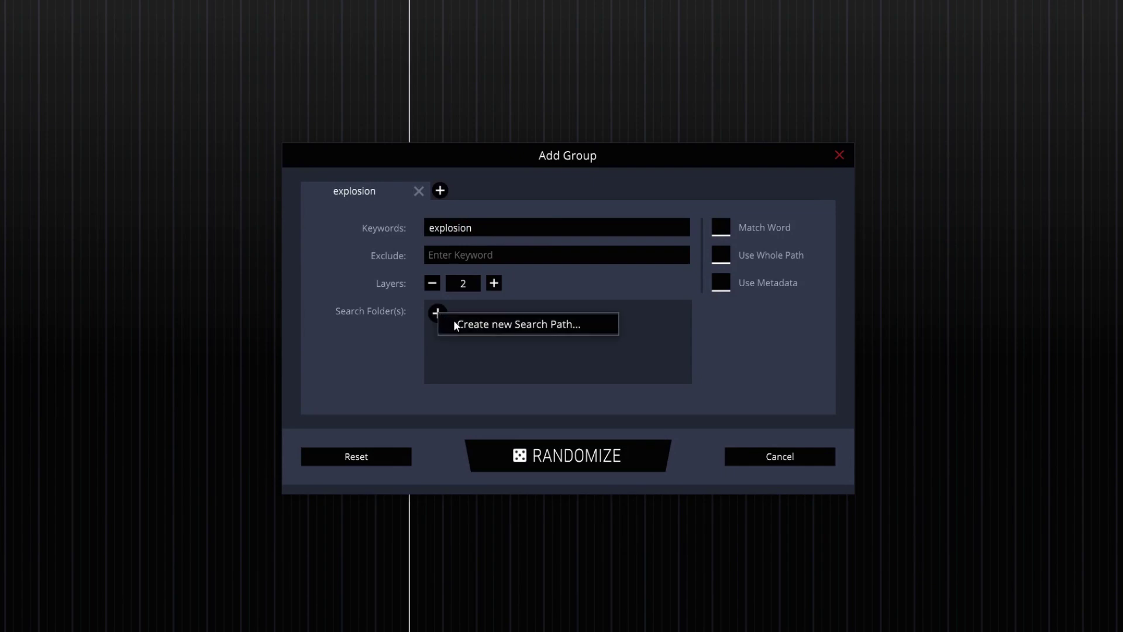
pyautogui.click(454, 321)
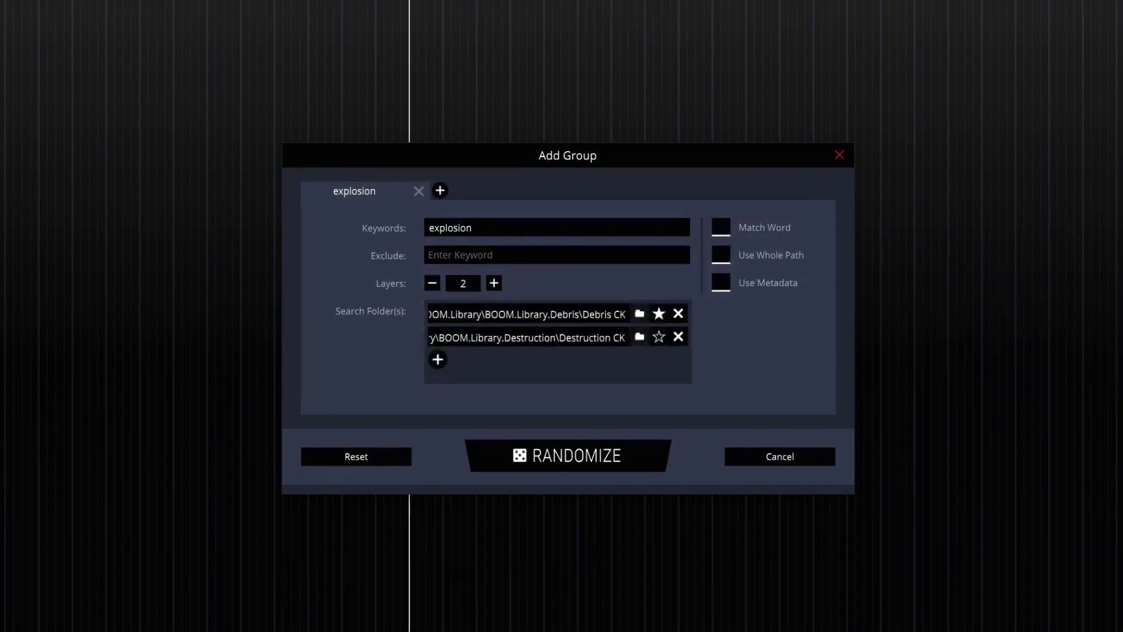
# Step: Add 'glass smash' and 'gravel' sound groups, browsing saved search paths for gravel
pyautogui.click(441, 190)
pyautogui.write('glass smash')
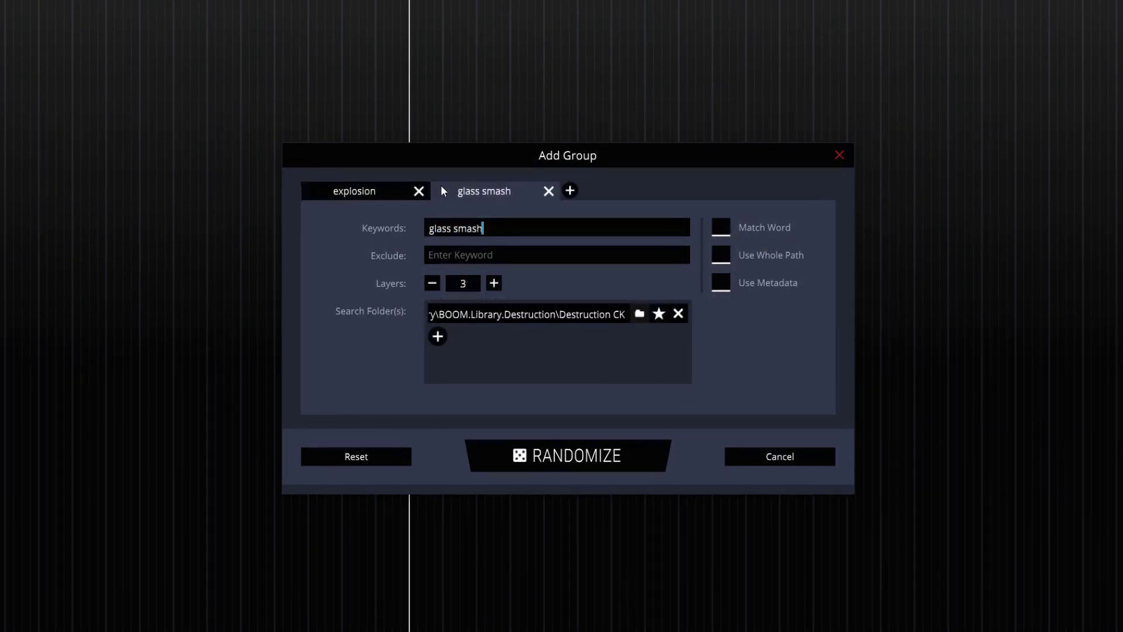
pyautogui.click(575, 192)
pyautogui.write('g')
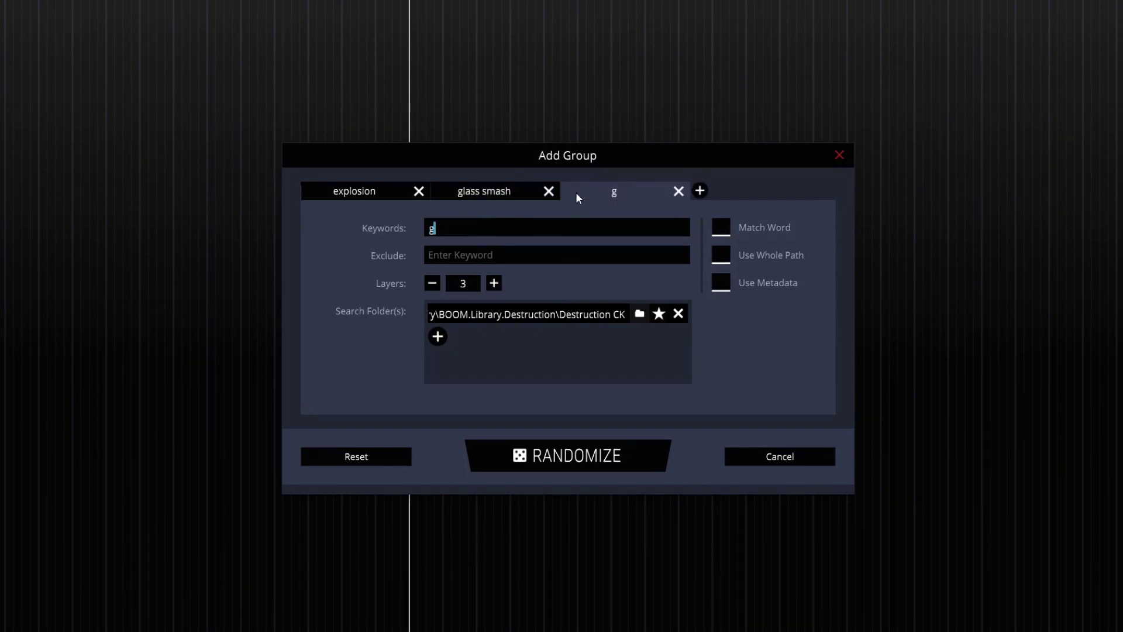
pyautogui.write('ravel')
pyautogui.click(640, 316)
# Step: Source gravel from the Debris CK folder, generate all layered tracks, check track gains and audition the mix
pyautogui.click(687, 358)
pyautogui.click(581, 452)
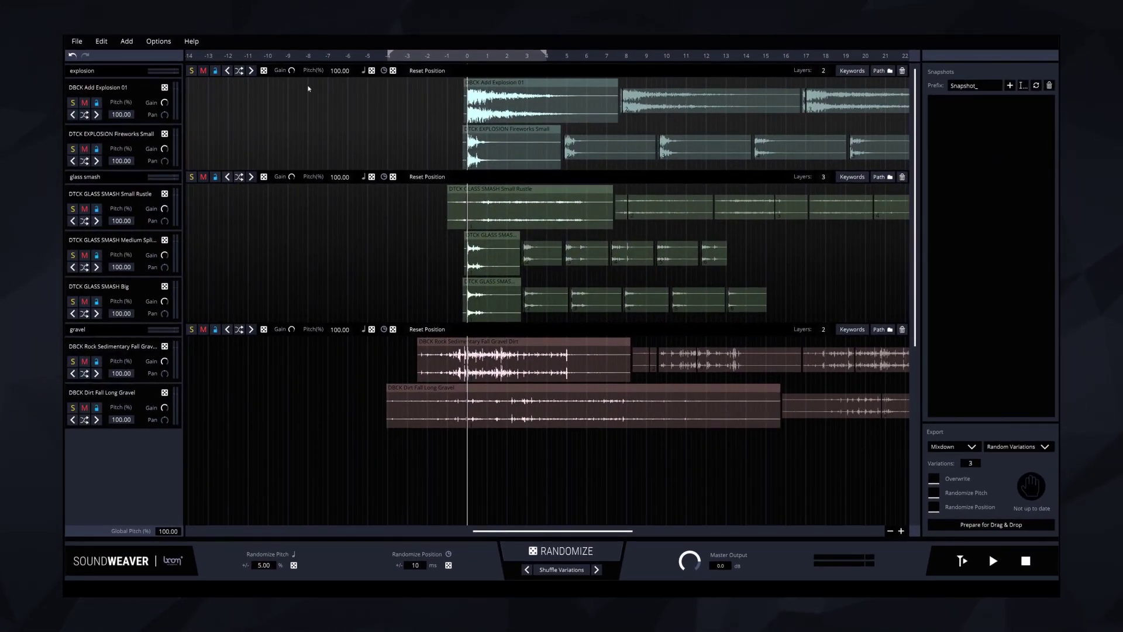
pyautogui.moveTo(296, 177)
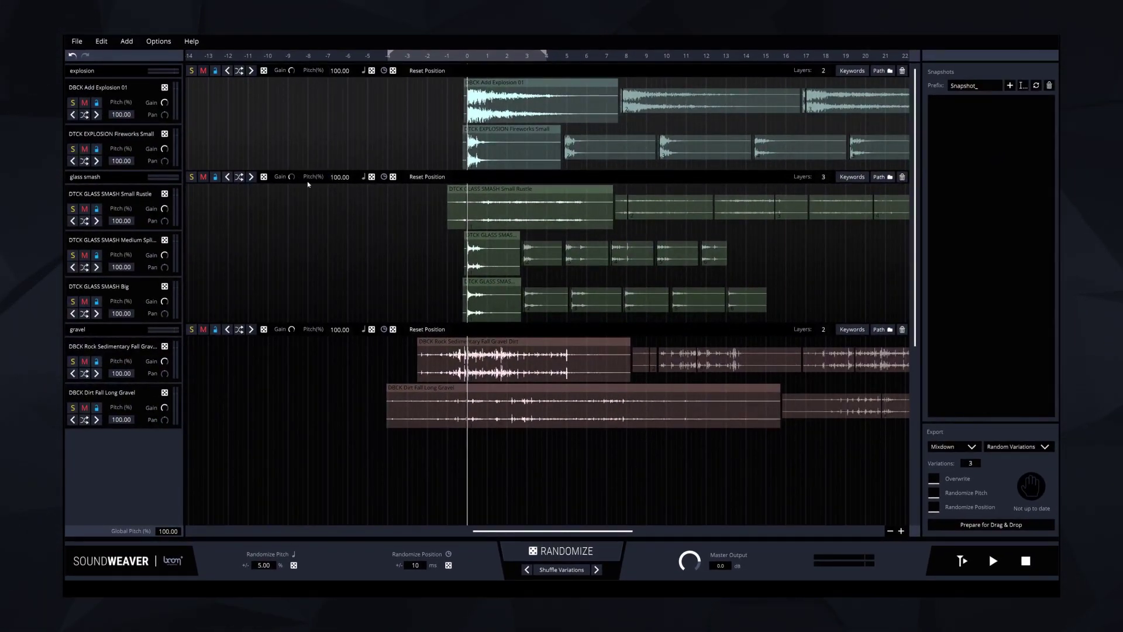
pyautogui.moveTo(291, 329)
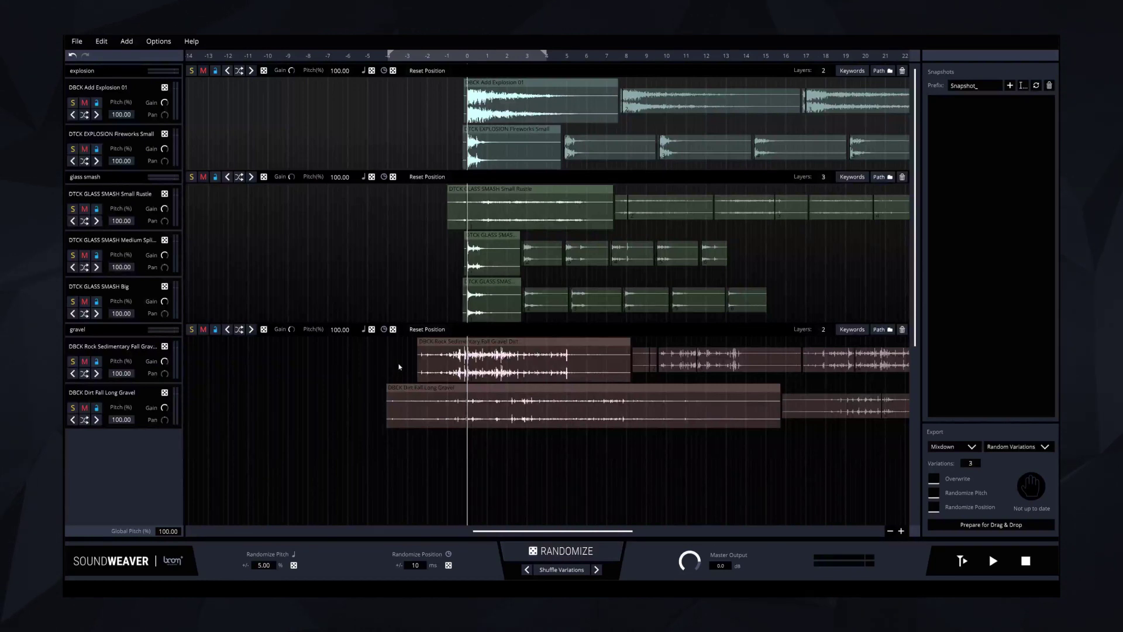
pyautogui.press('space')
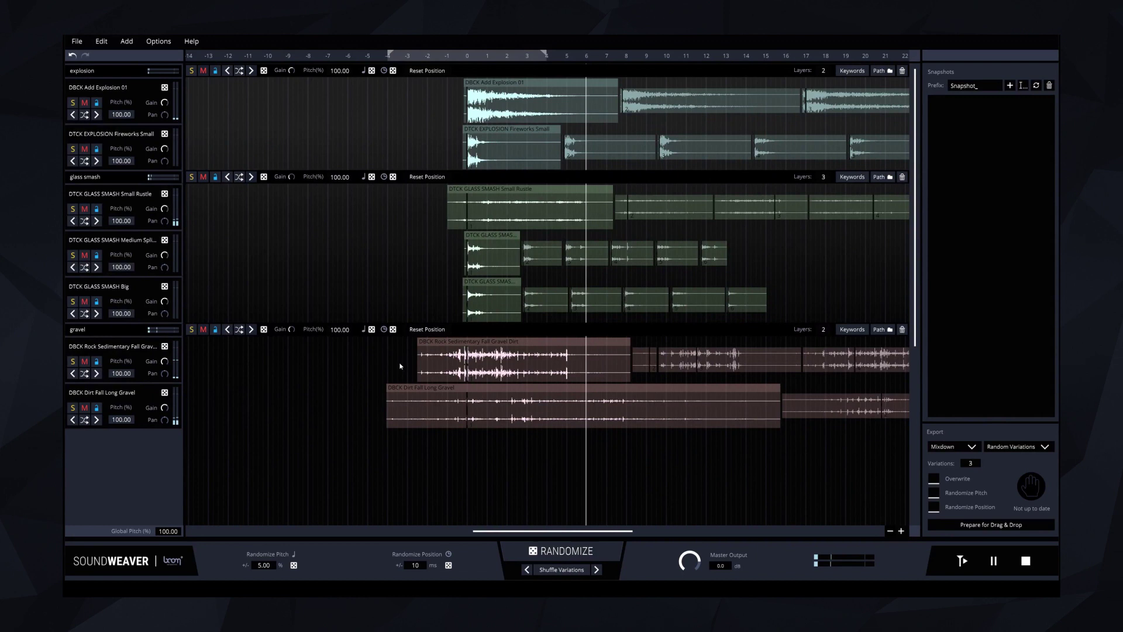
pyautogui.press('space')
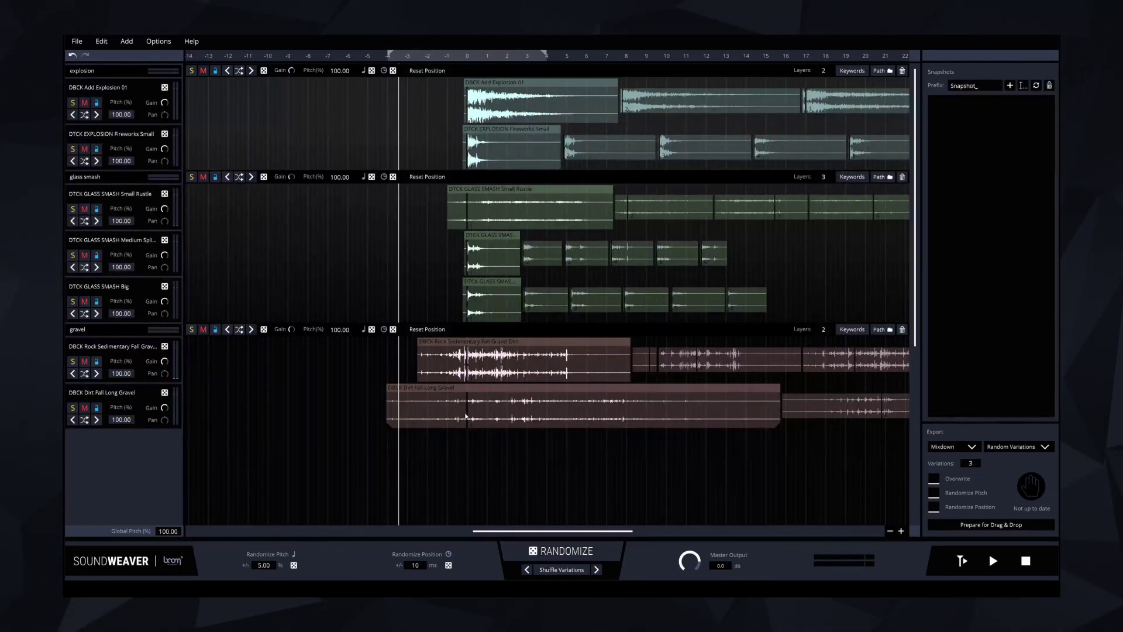
# Step: Test-move the Dirt Fall and glass smash clips, then reset the glass clip to its original start
pyautogui.moveTo(449, 417); pyautogui.dragTo(458, 418)
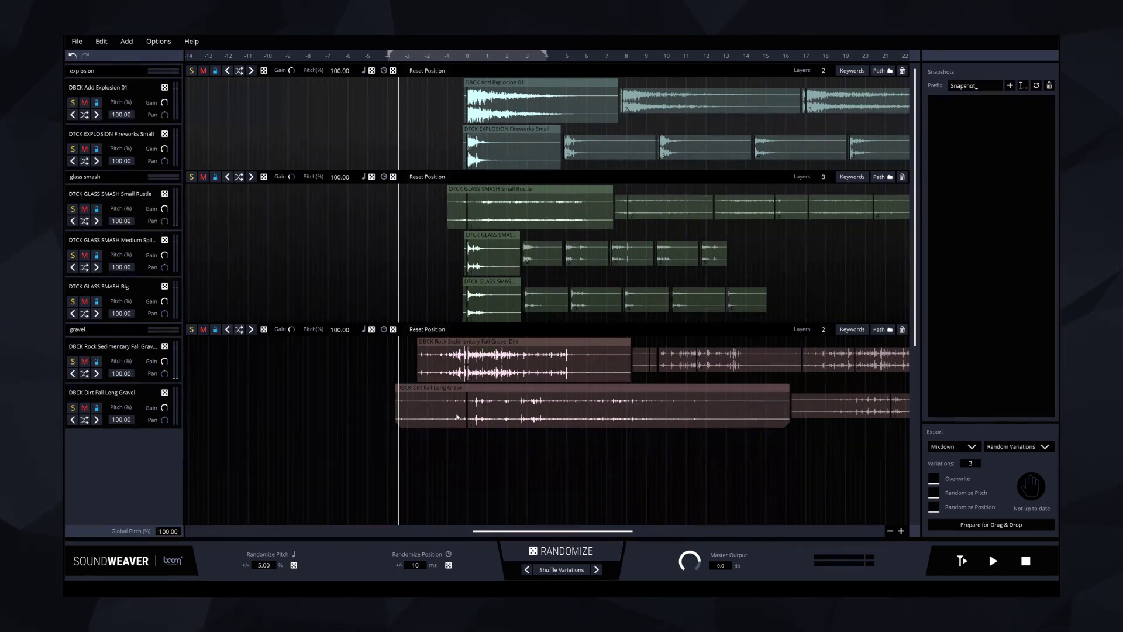
pyautogui.moveTo(483, 312); pyautogui.dragTo(471, 309)
pyautogui.rightClick(471, 310)
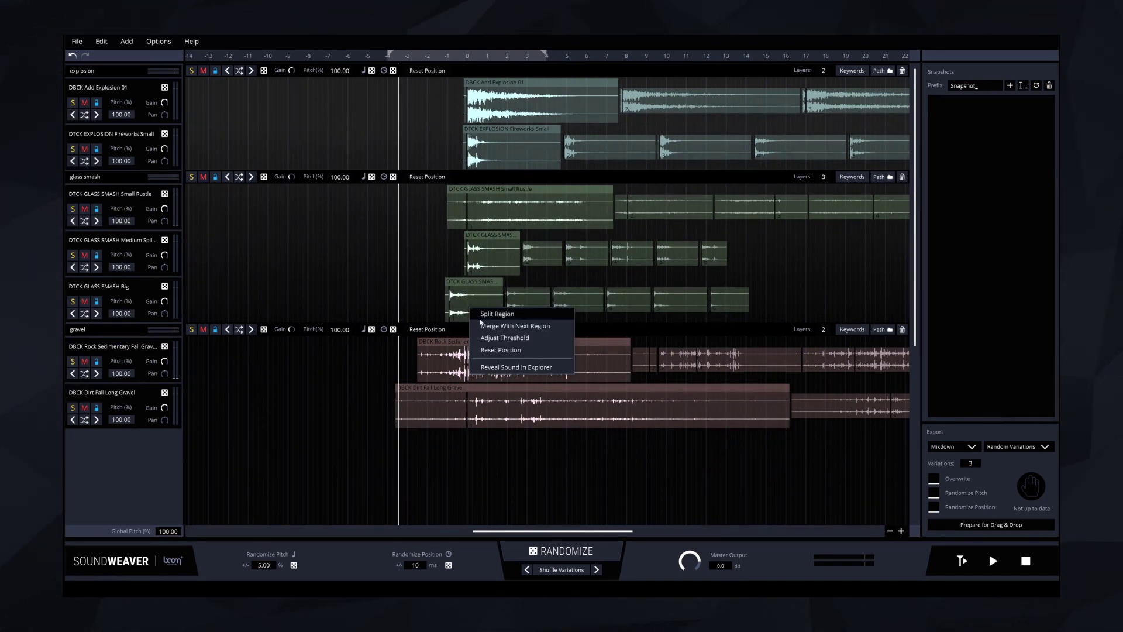
pyautogui.click(497, 351)
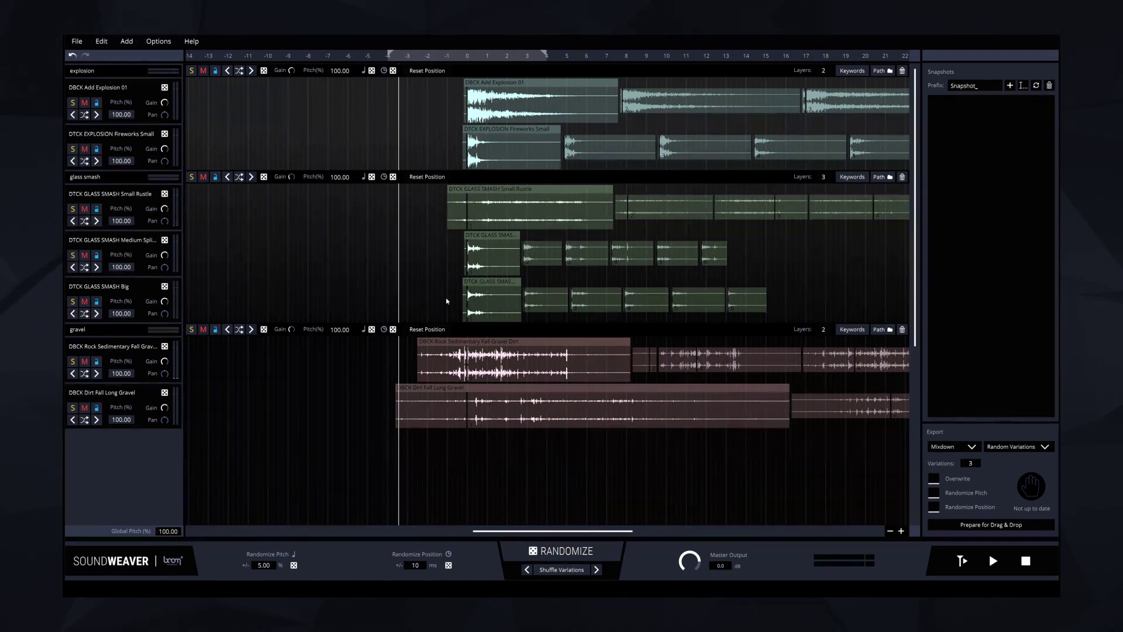
# Step: Snap the Rock Sedimentary and Dirt Fall Long Gravel clips to 0 and audition the mix
pyautogui.doubleClick(412, 375)
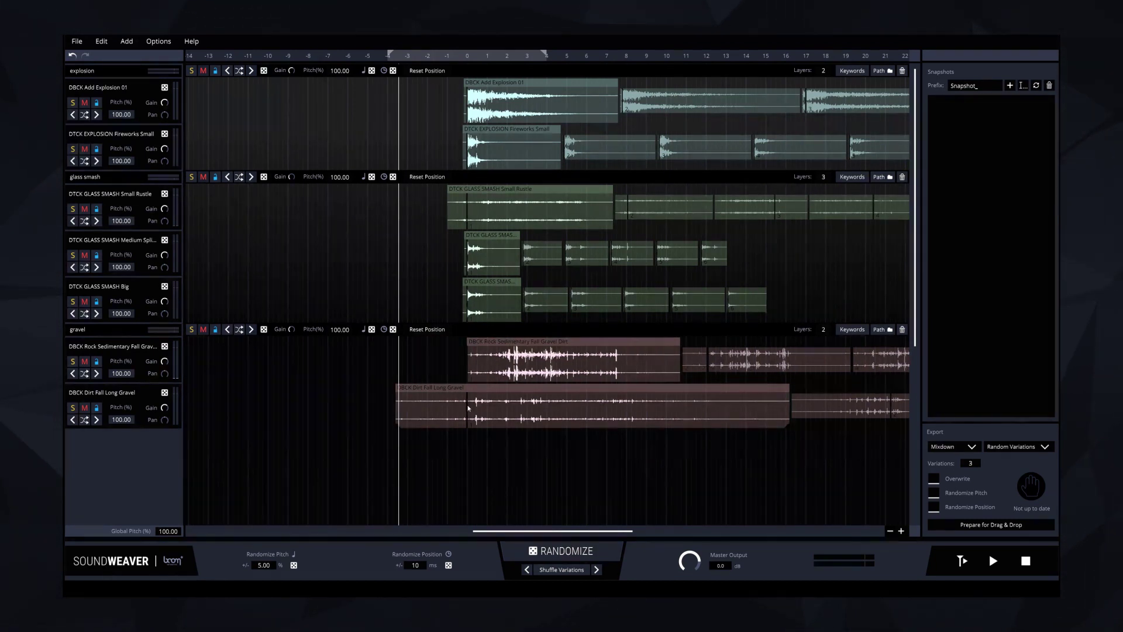
pyautogui.doubleClick(388, 415)
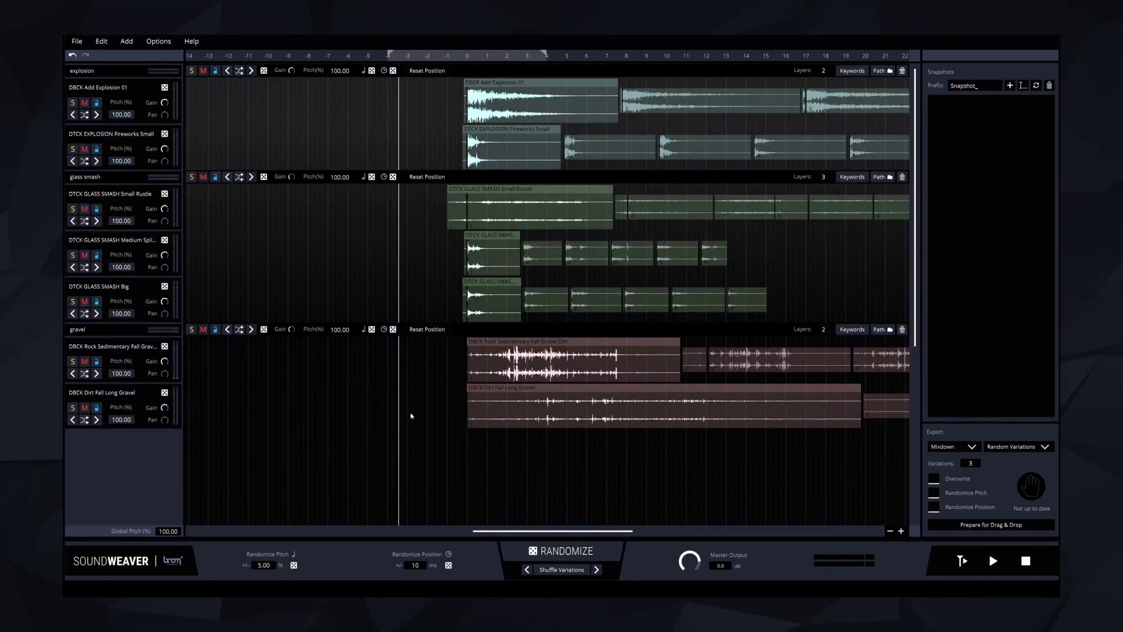
pyautogui.press('space')
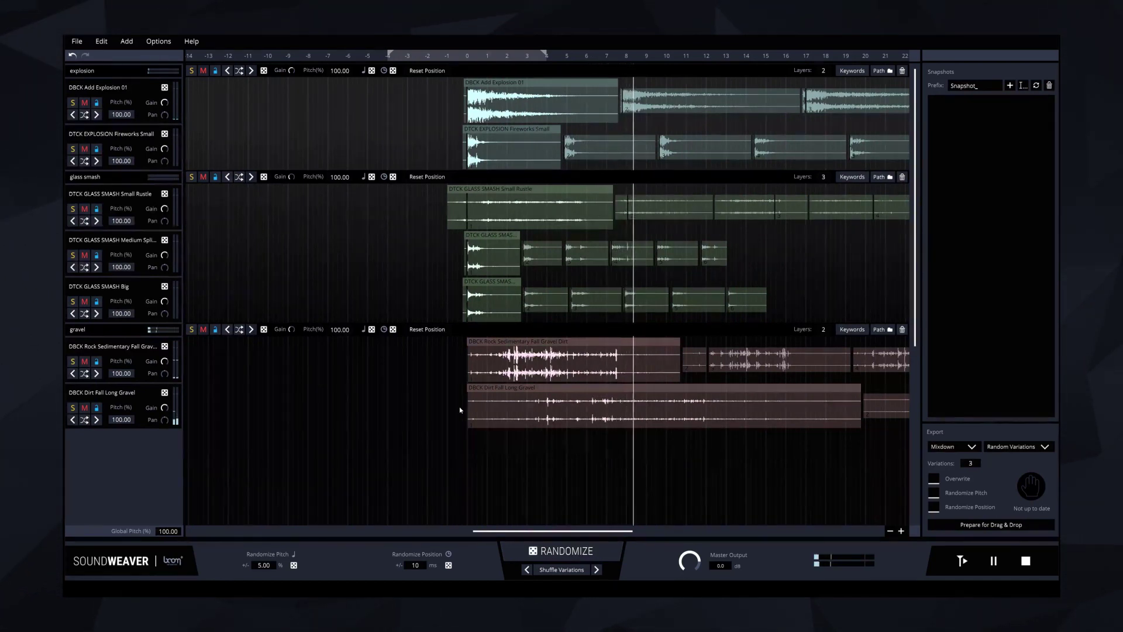
pyautogui.press('space')
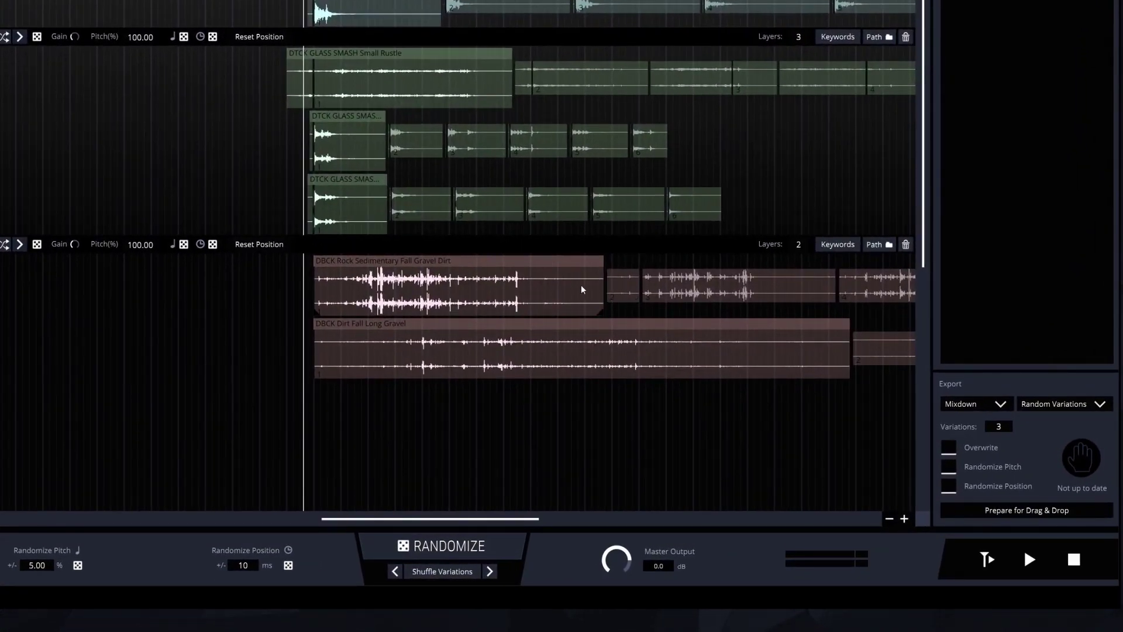
# Step: Merge the Rock clip's regions, cancel the threshold adjustment, and split the Dirt Fall Long Gravel region
pyautogui.rightClick(558, 289)
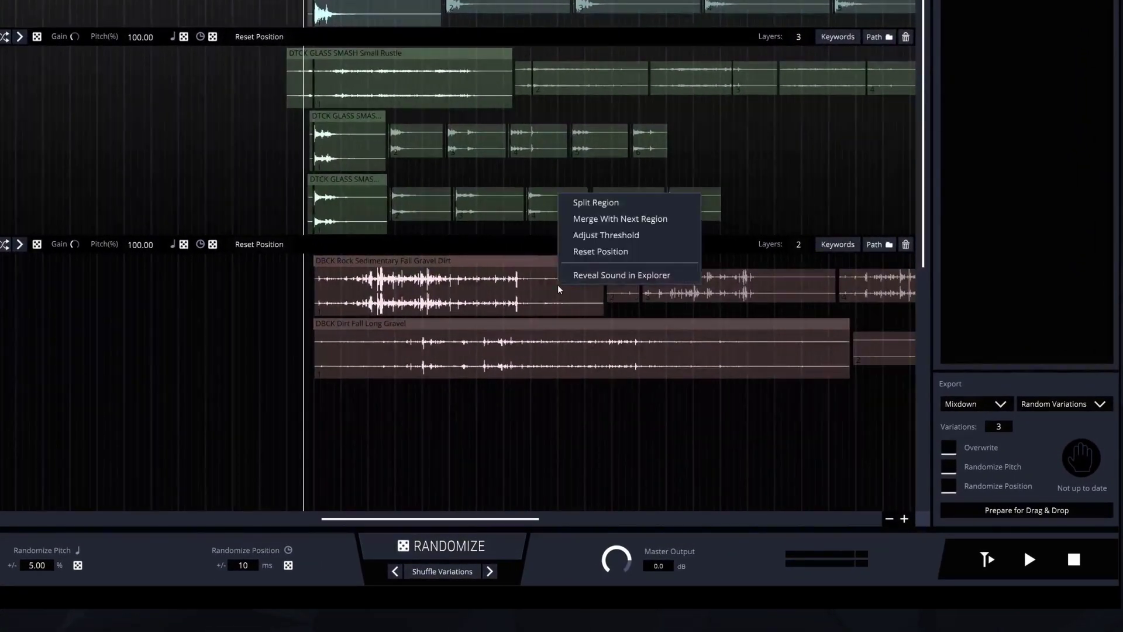
pyautogui.click(584, 221)
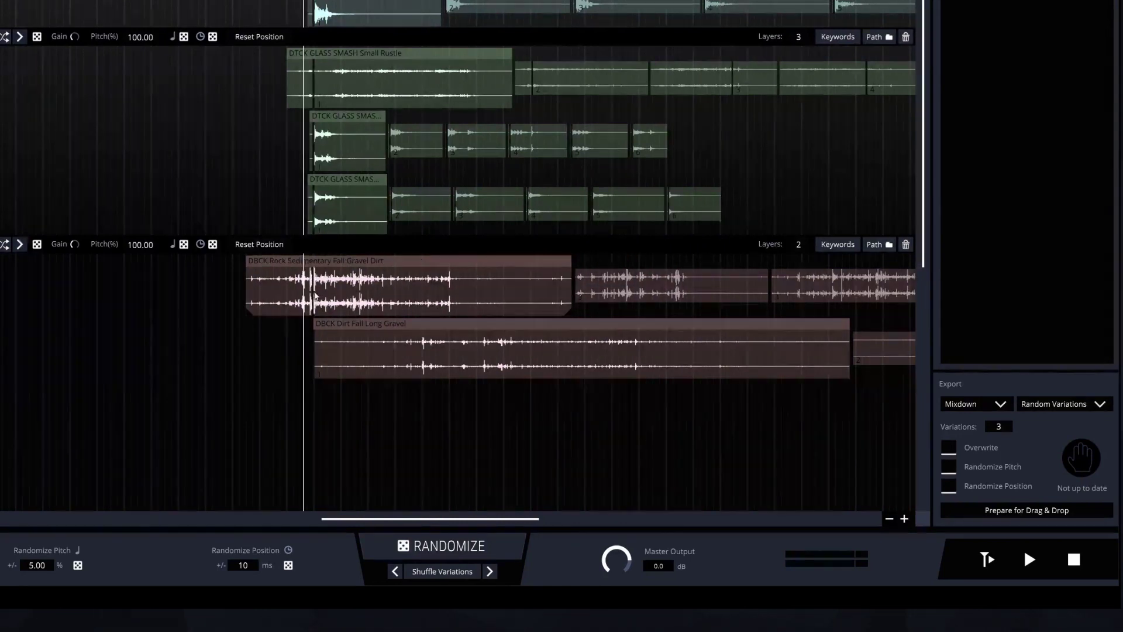
pyautogui.rightClick(403, 303)
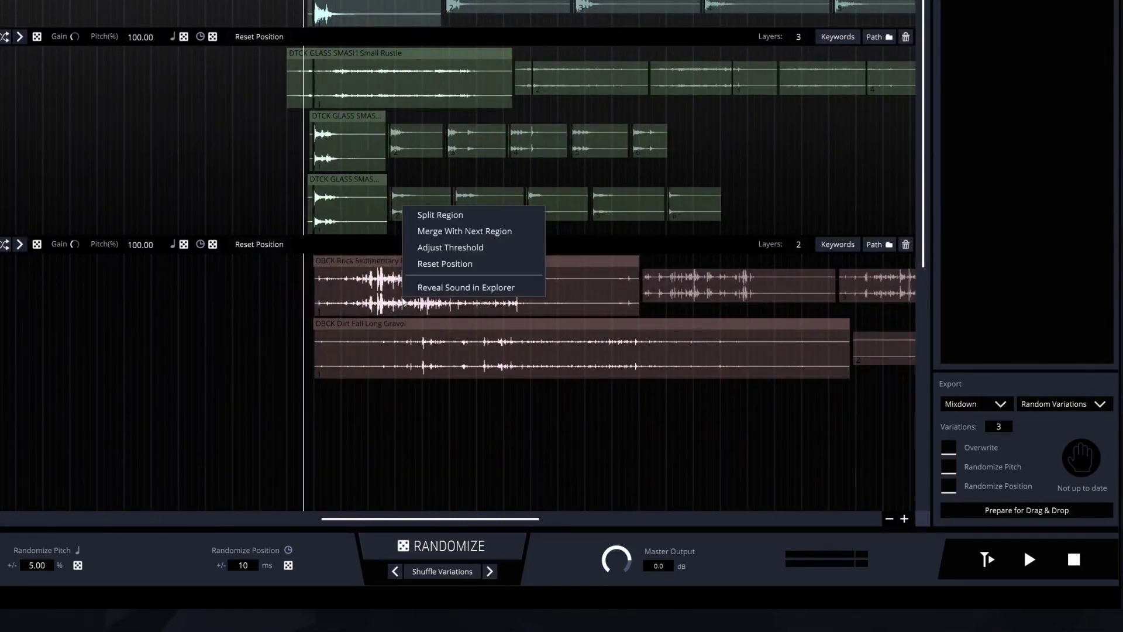
pyautogui.click(450, 249)
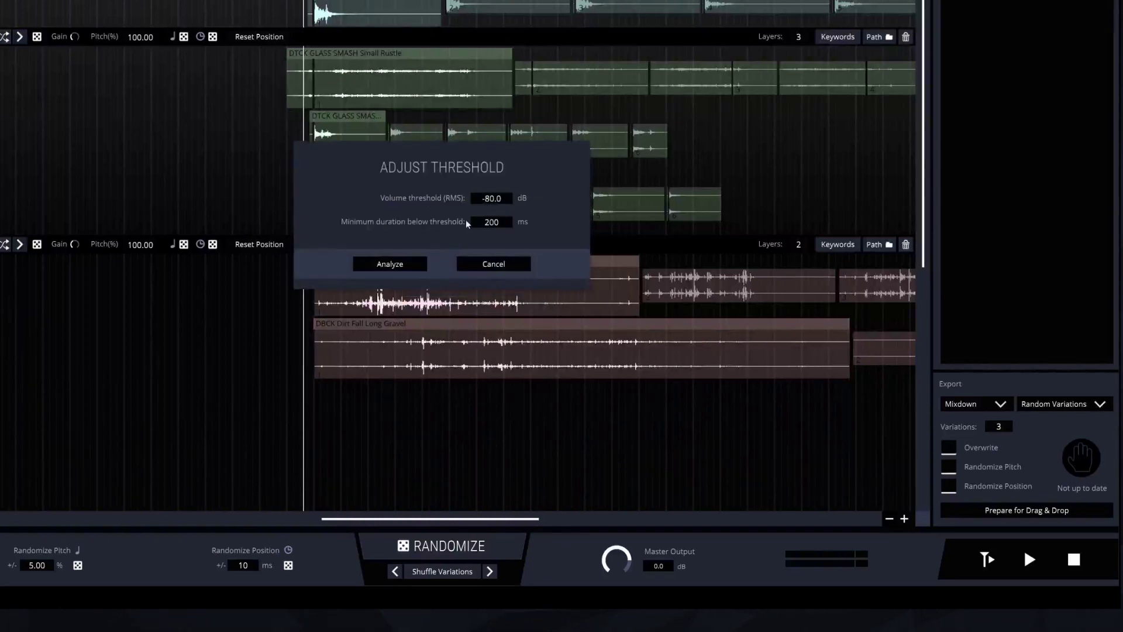
pyautogui.click(514, 268)
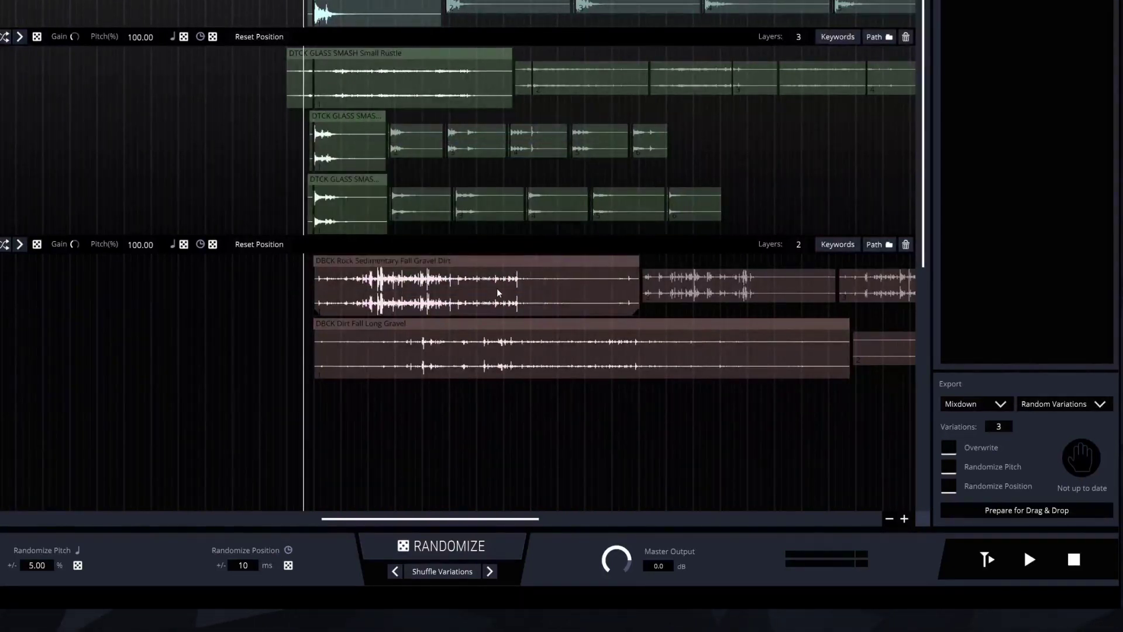
pyautogui.rightClick(571, 354)
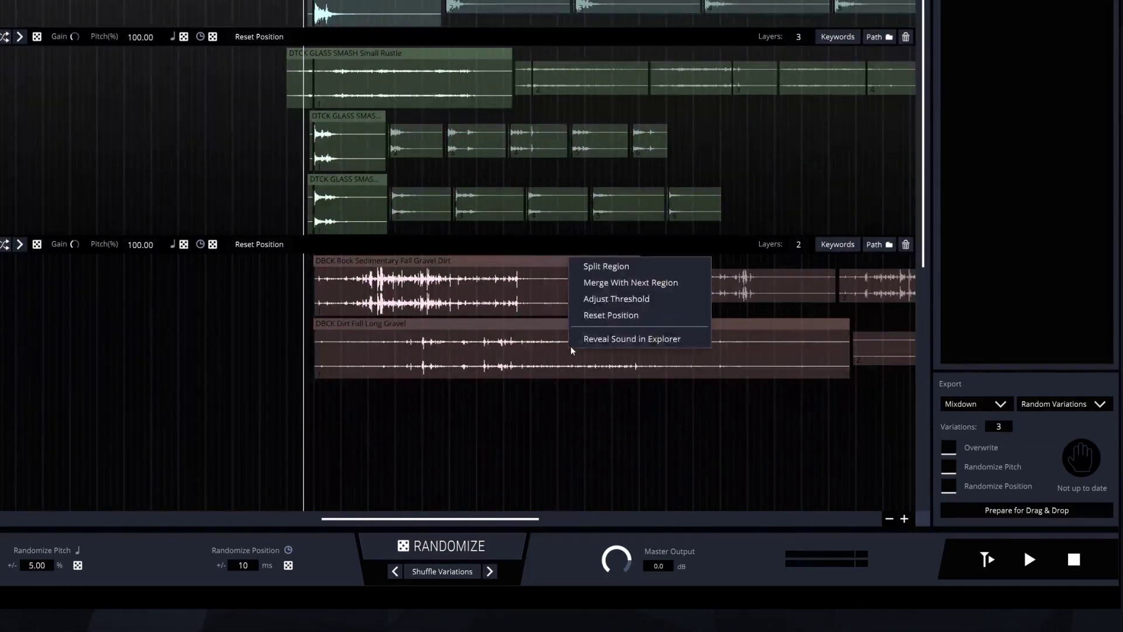
pyautogui.click(600, 267)
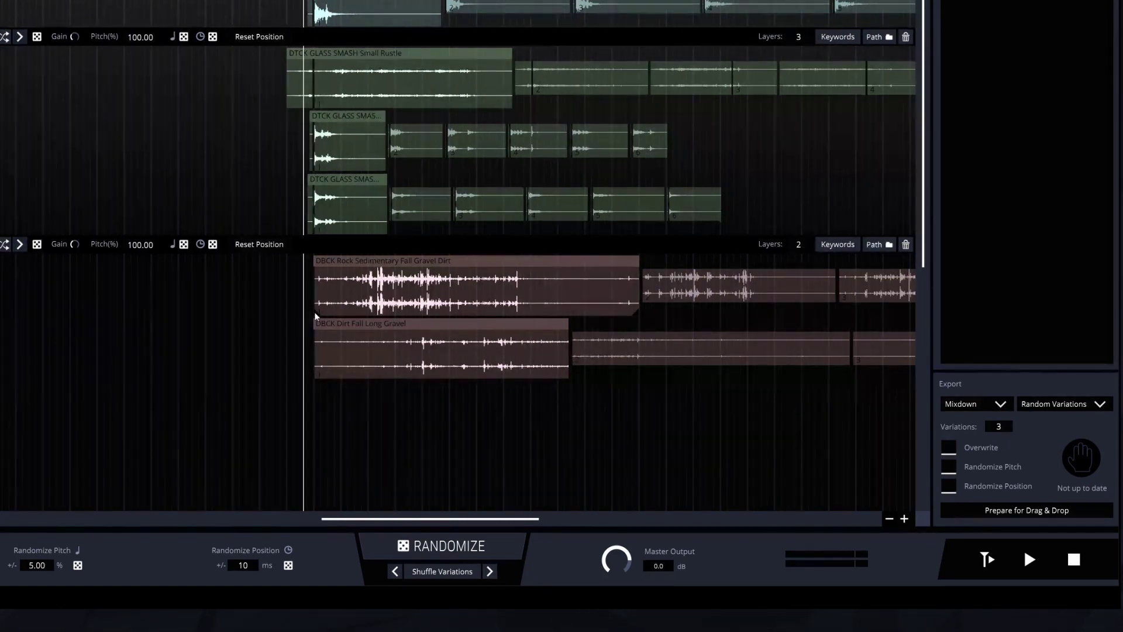
# Step: Draw fade-outs at the ends of the Rock Sedimentary and Dirt Fall gravel regions
pyautogui.moveTo(318, 317)
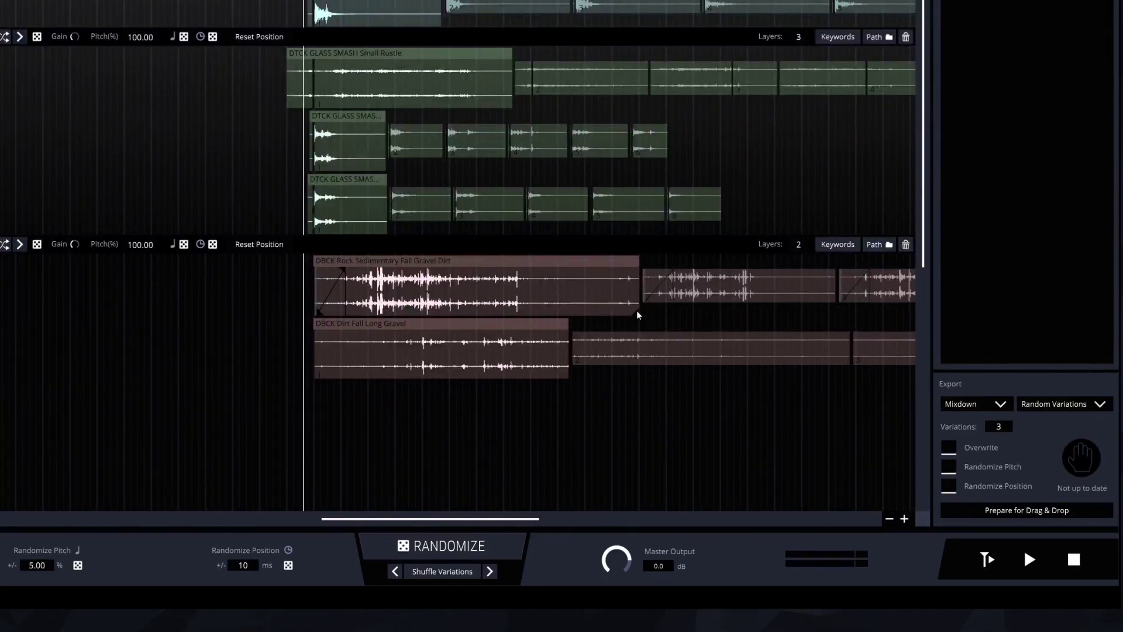
pyautogui.moveTo(638, 315); pyautogui.dragTo(512, 315)
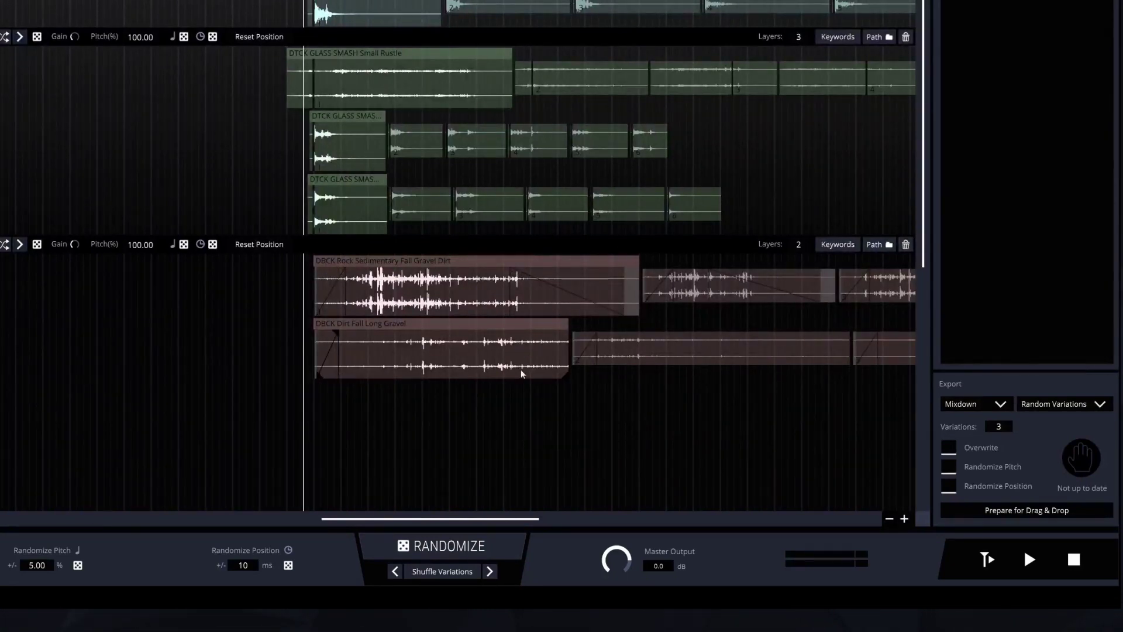
pyautogui.moveTo(567, 377); pyautogui.dragTo(474, 377)
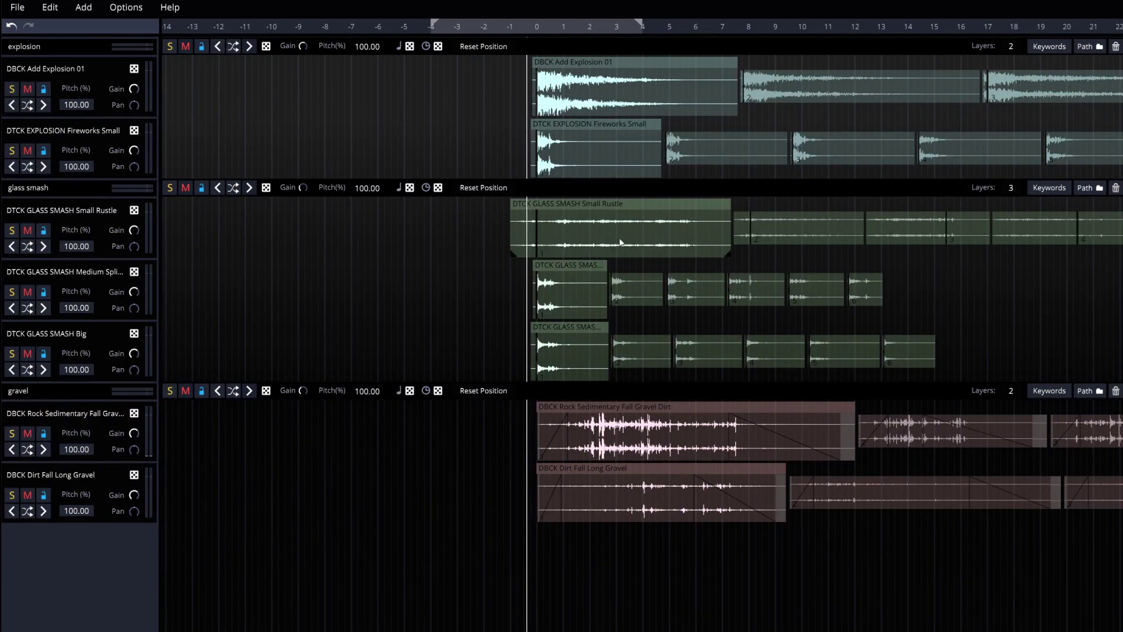
# Step: Solo the Small Rustle layer, audition it, then switch it to GLASS SMASH Large and play
pyautogui.click(12, 230)
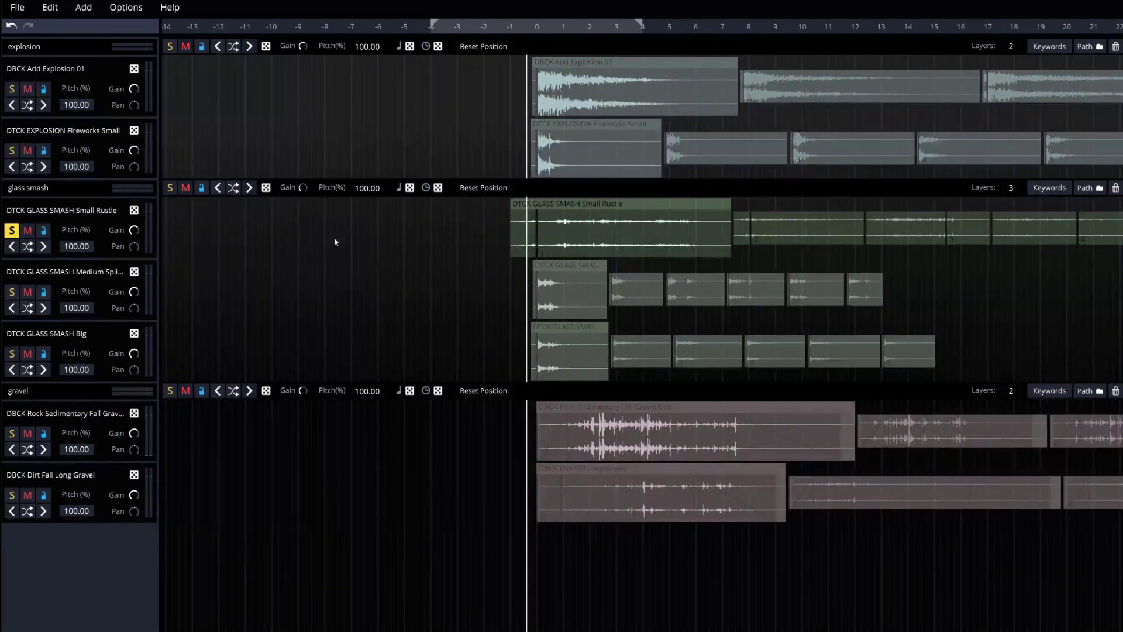
pyautogui.click(508, 239)
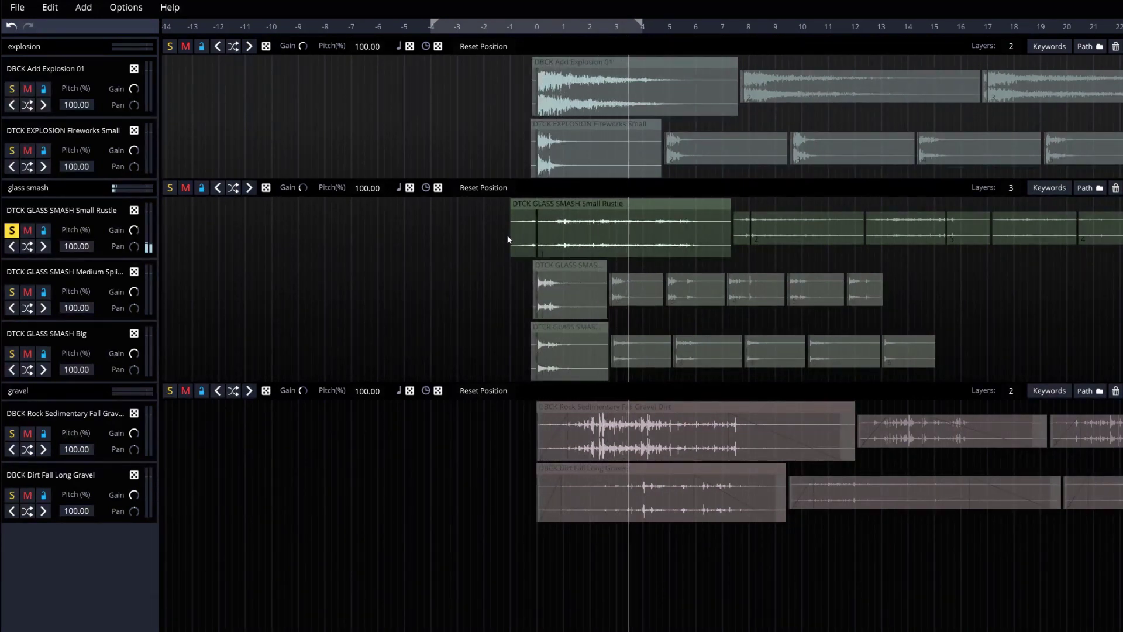
pyautogui.press('space')
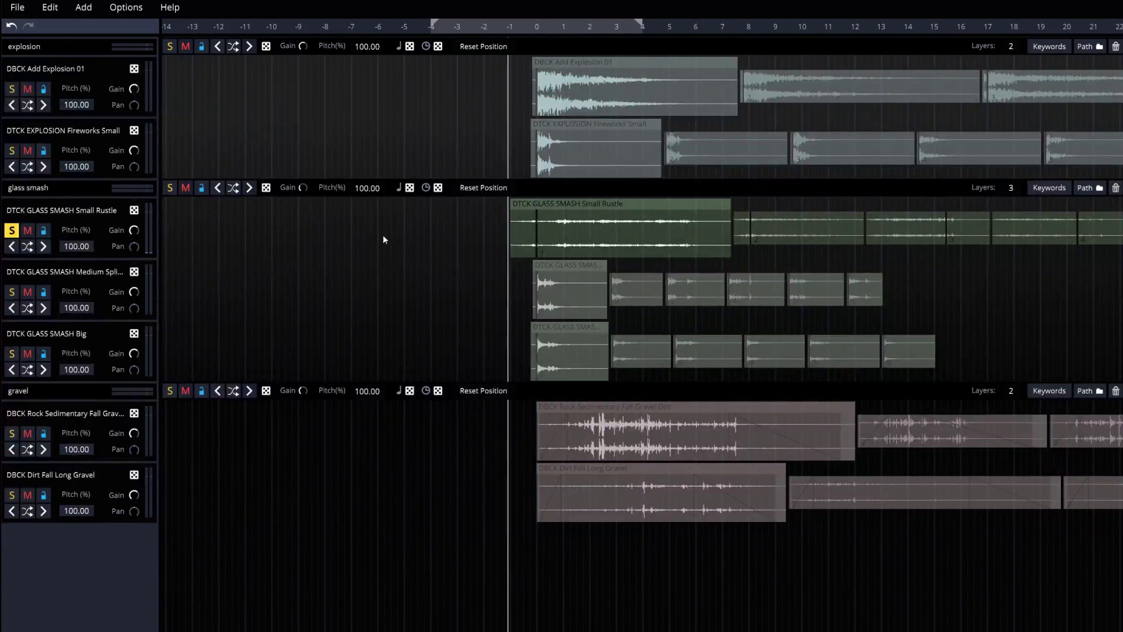
pyautogui.click(134, 211)
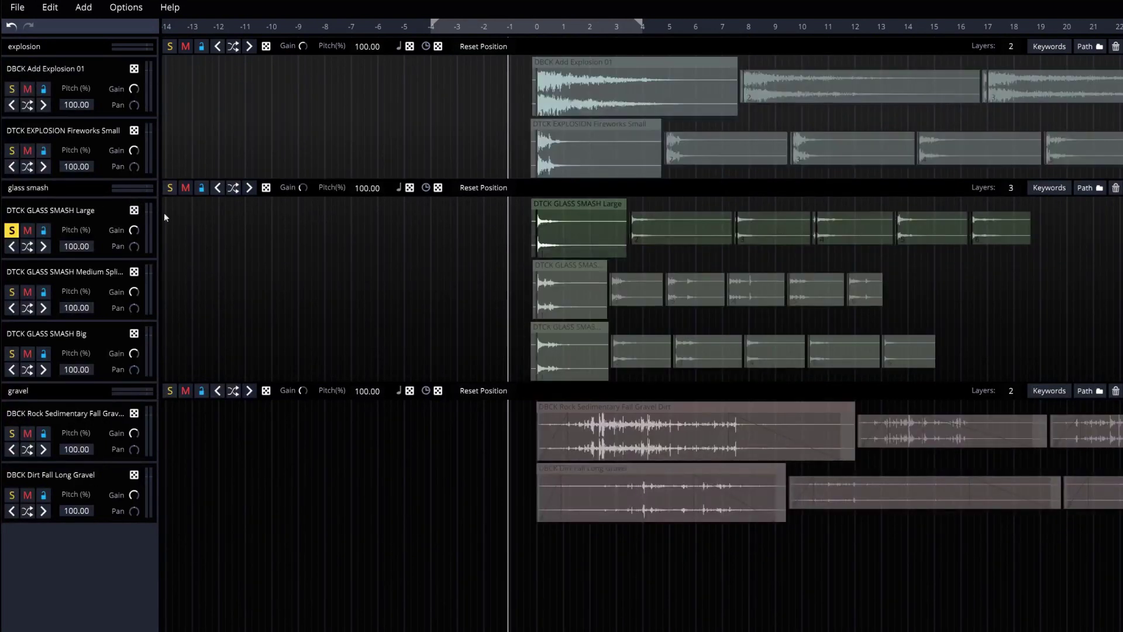
pyautogui.press('space')
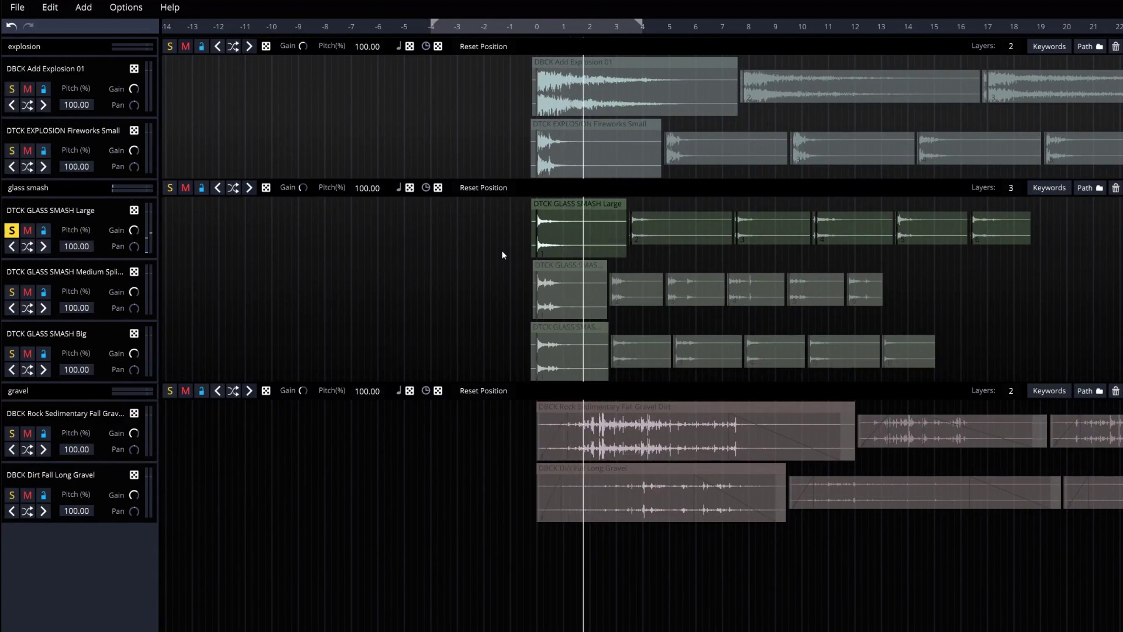
# Step: Solo and audition the glass smash group, then re-roll it to Plate Hammer, Plate Throw and Big Drop
pyautogui.click(520, 242)
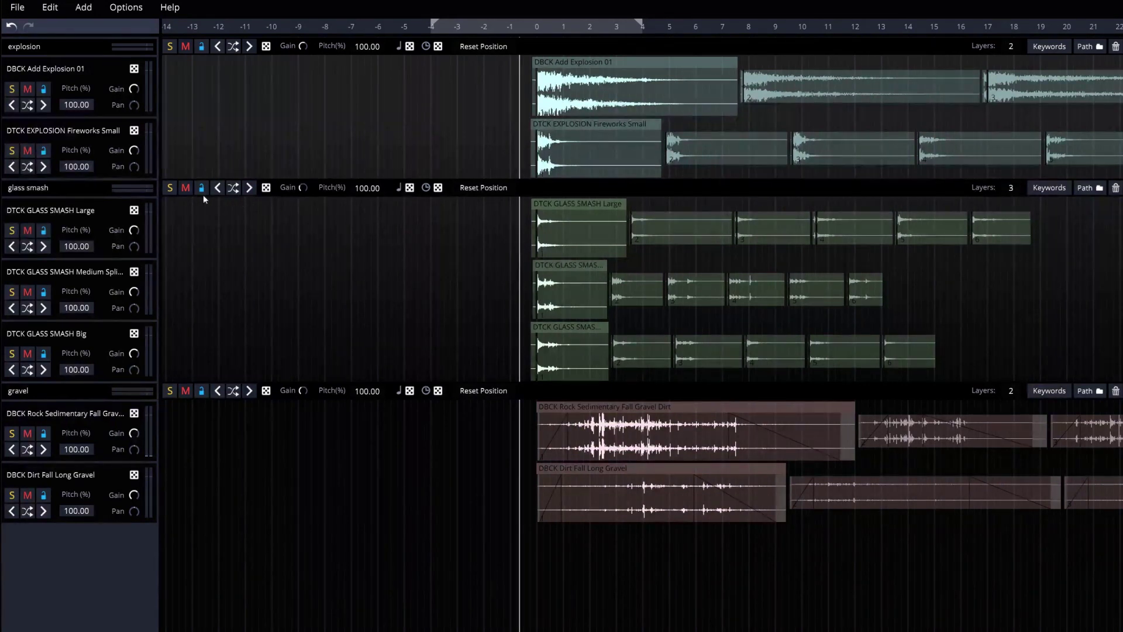
pyautogui.click(169, 189)
pyautogui.press('space')
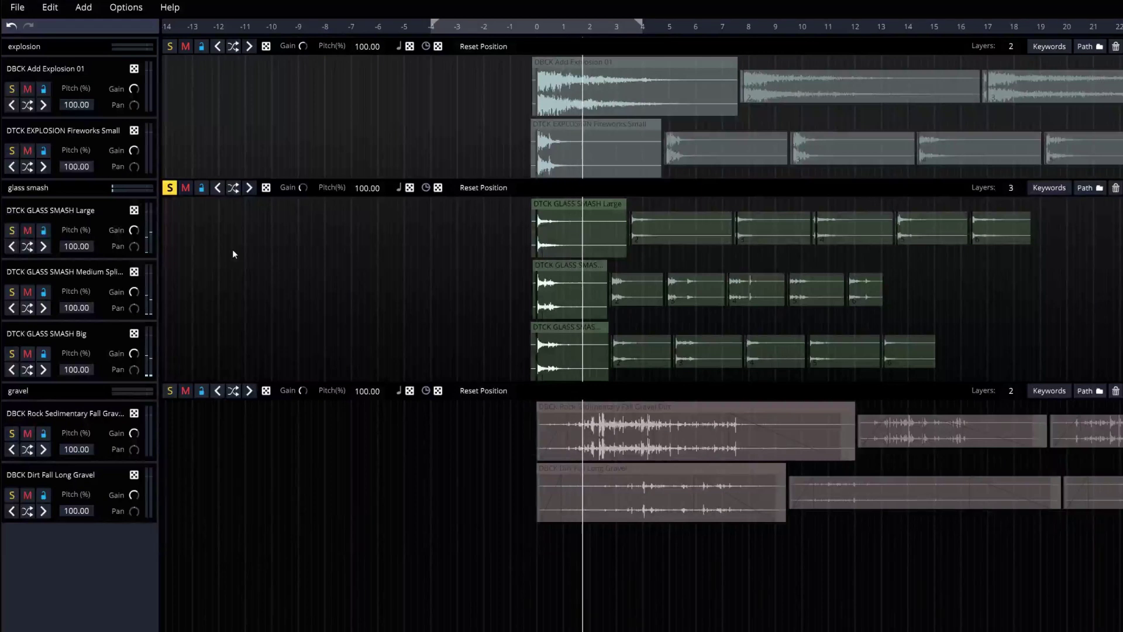
pyautogui.press('space')
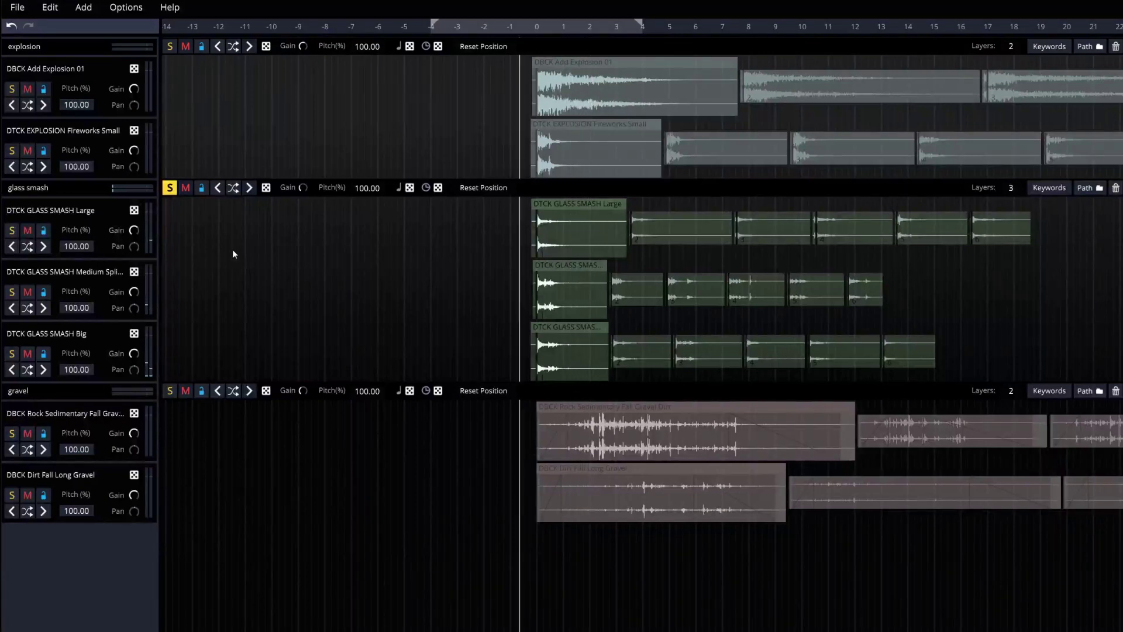
pyautogui.click(266, 188)
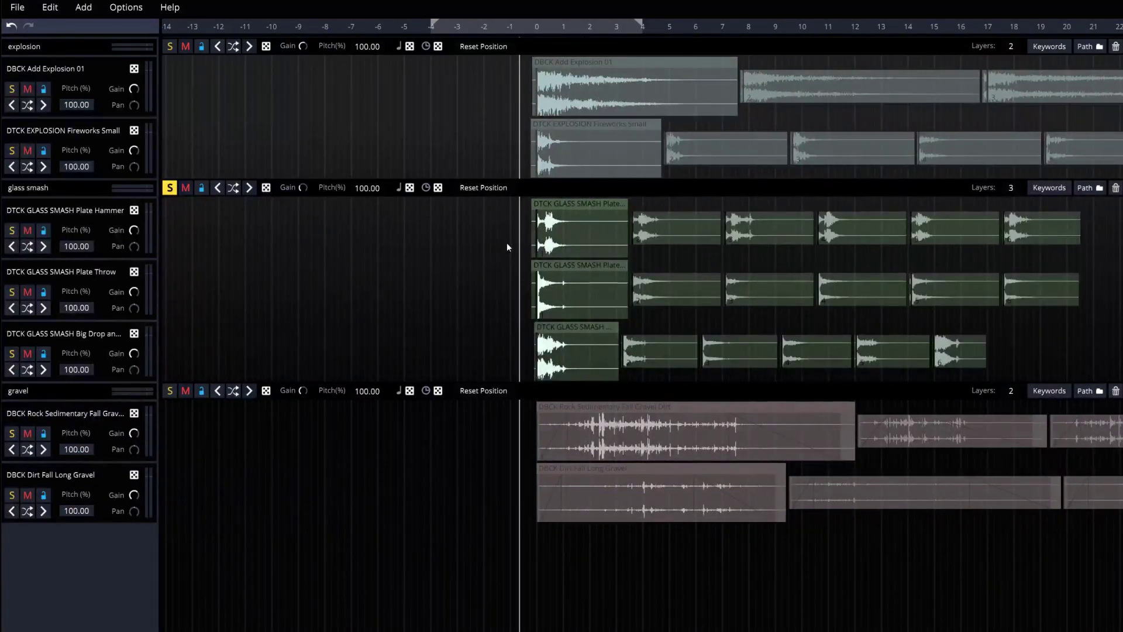
pyautogui.press('space')
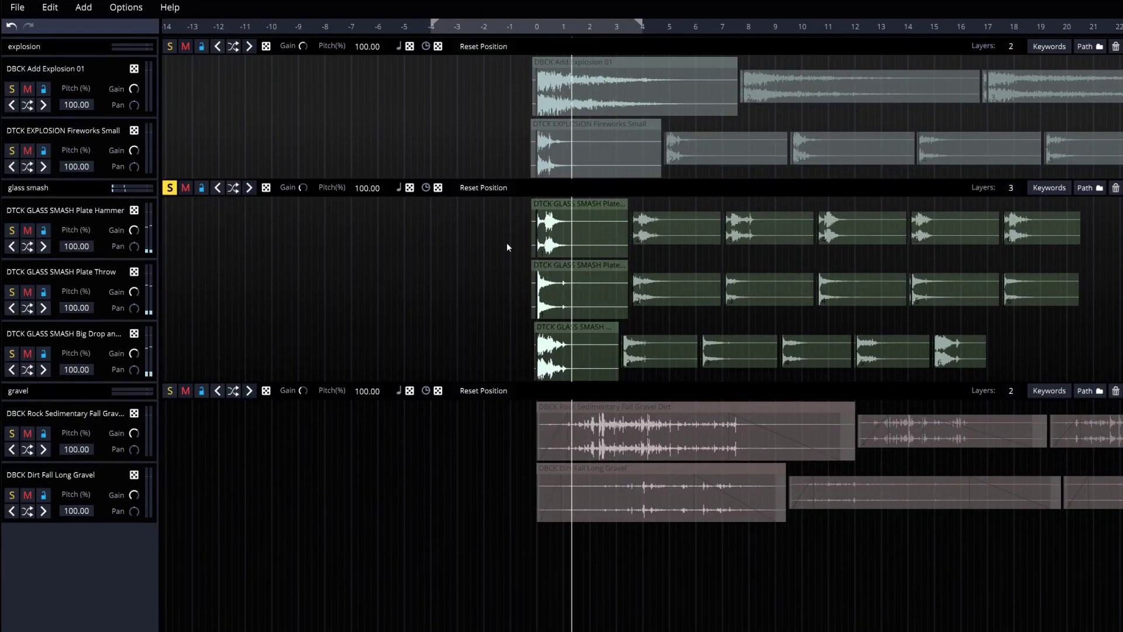
# Step: Shuffle the clip variations three times, then play and stop the full layered explosion
pyautogui.press('space')
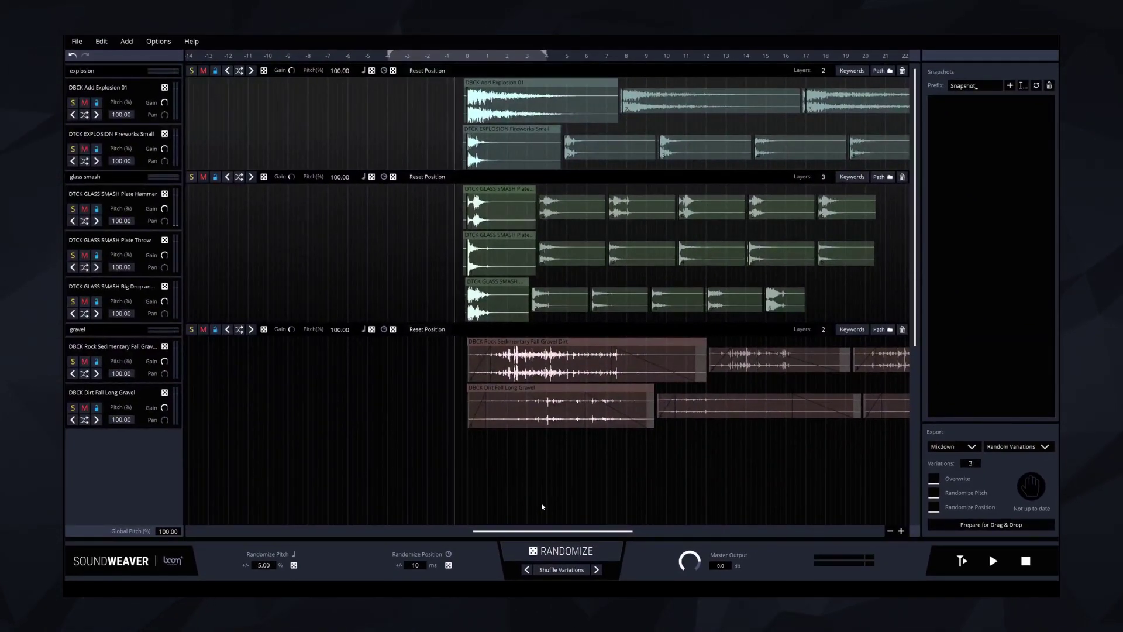
pyautogui.click(597, 571)
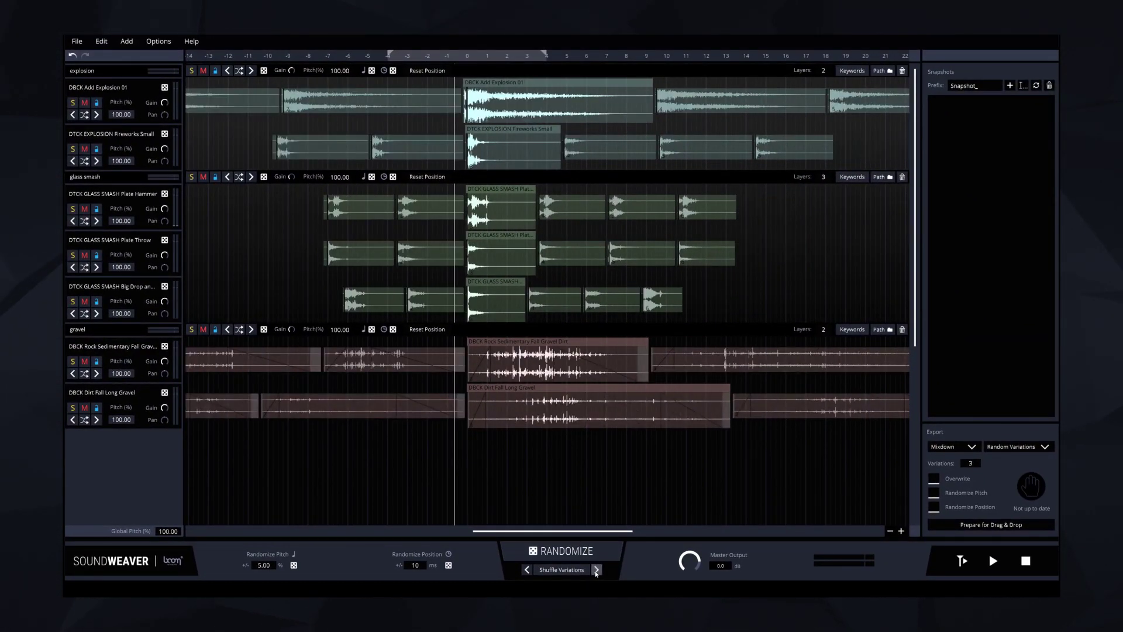
pyautogui.click(554, 571)
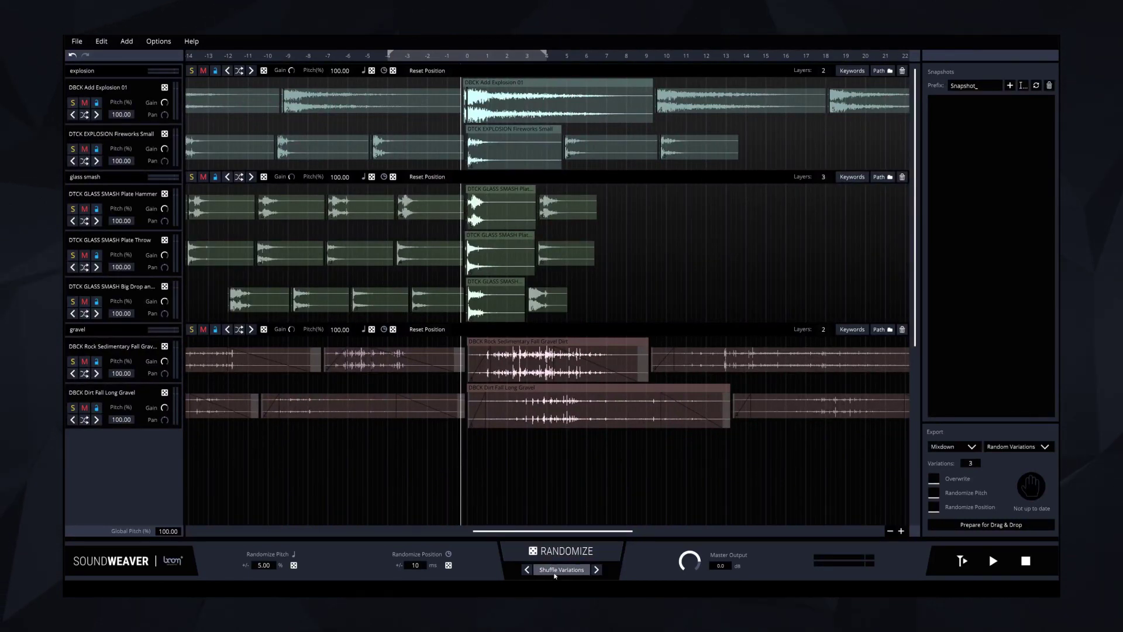
pyautogui.click(555, 571)
pyautogui.press('space')
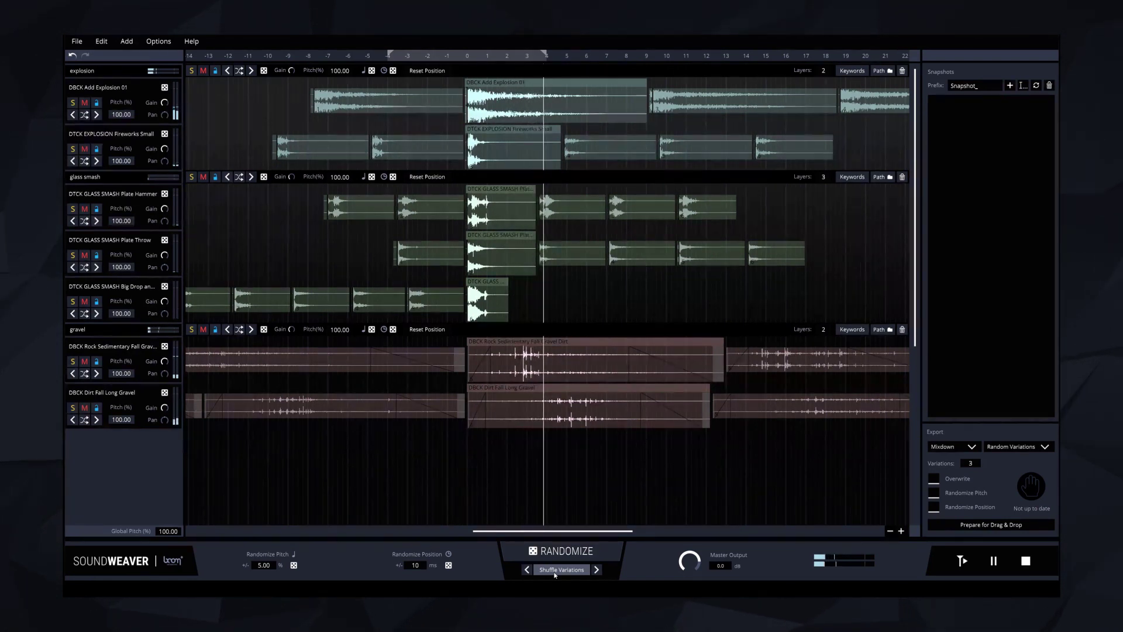
pyautogui.press('space')
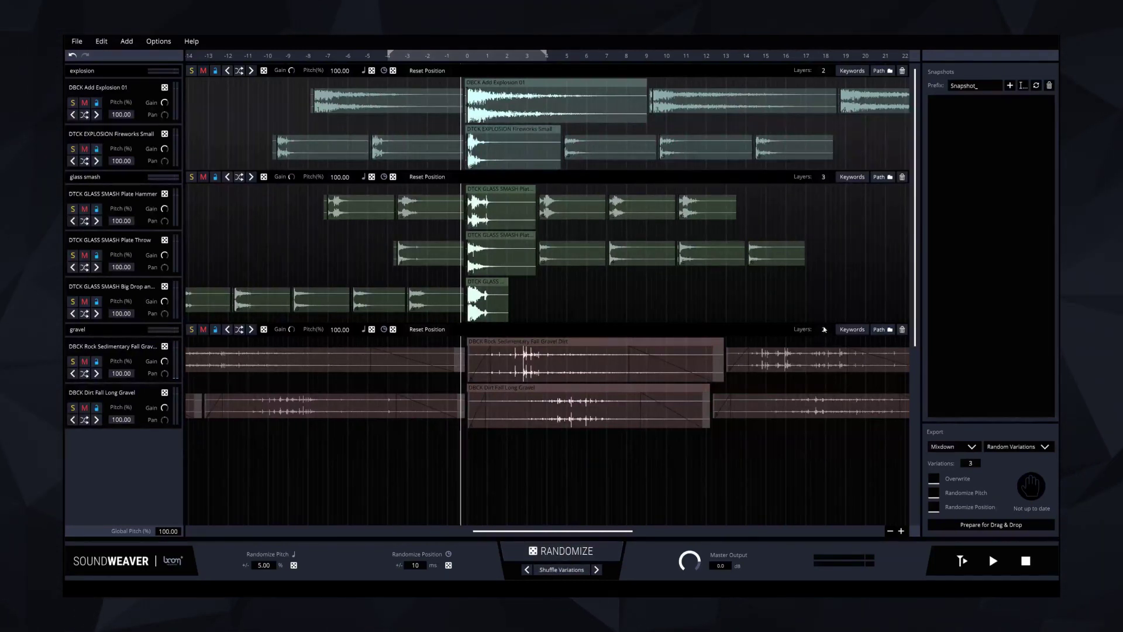
# Step: Align the Rock Sedimentary Drop Gravel Dirt clip at 0 and play the combined explosion
pyautogui.scroll(1, 821, 331)
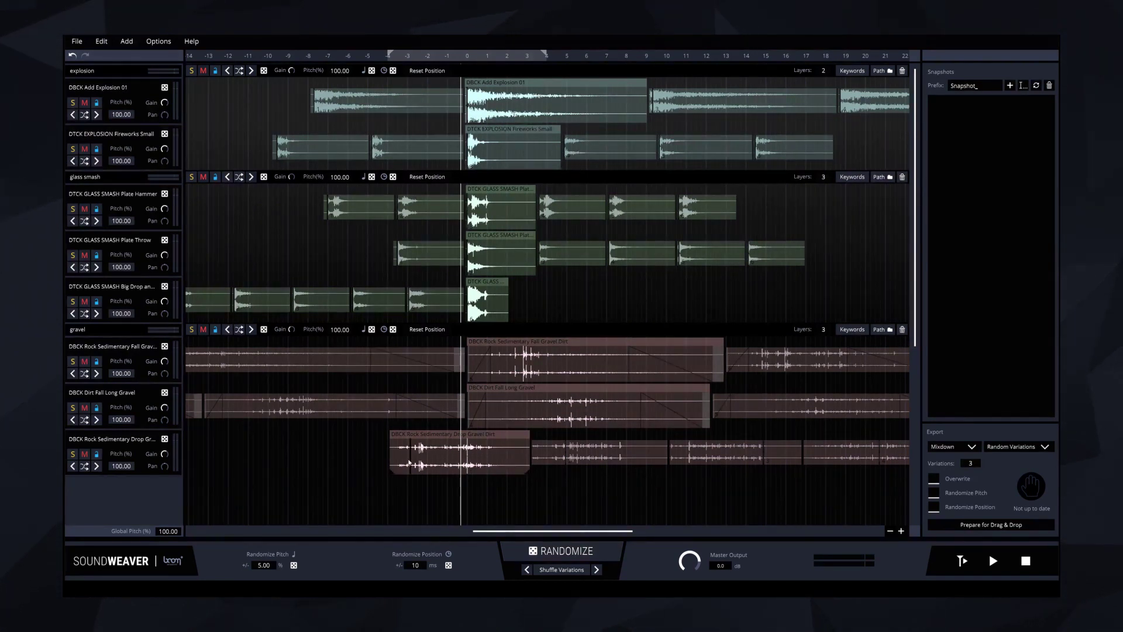
pyautogui.press('space')
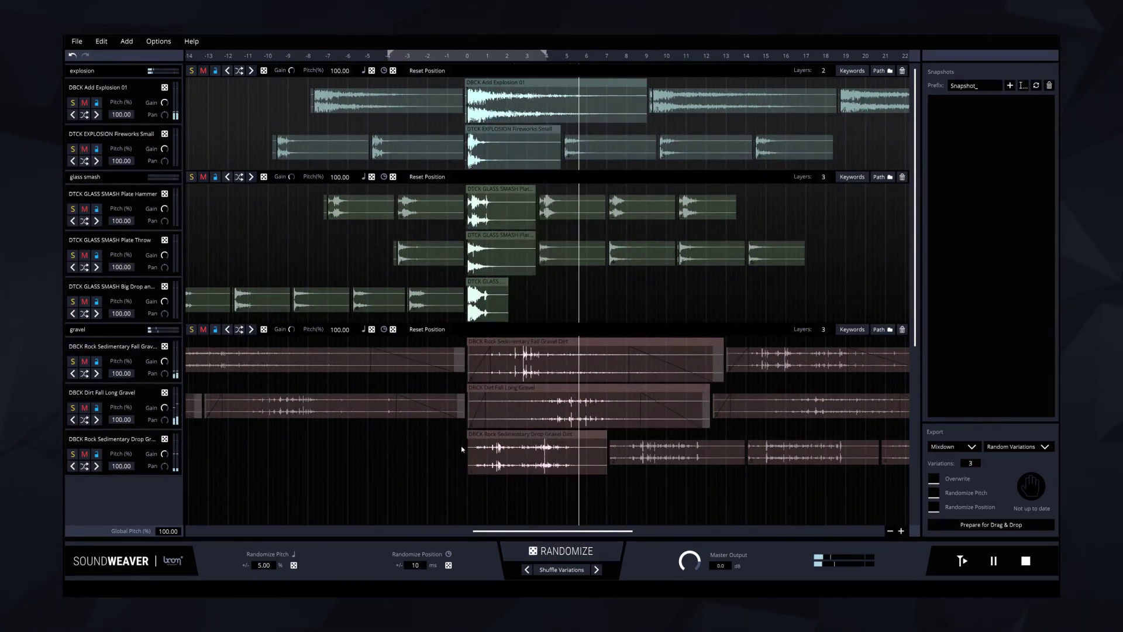
# Step: Stop playback and inspect the gravel group's keywords and source folder, then close the popup
pyautogui.press('space')
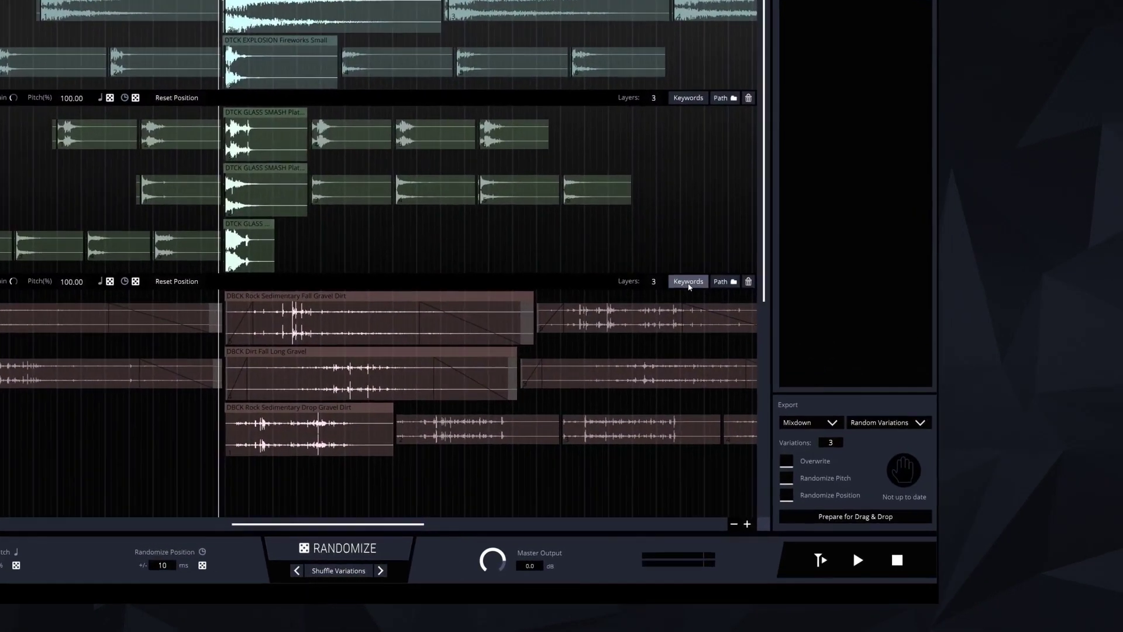
pyautogui.click(854, 331)
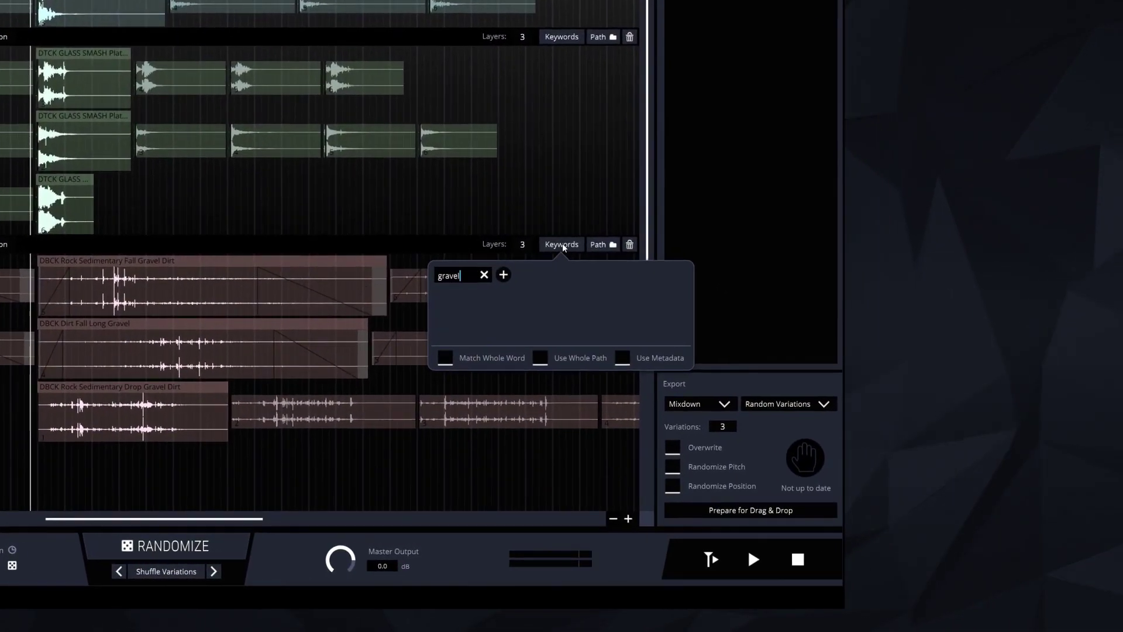
pyautogui.click(600, 246)
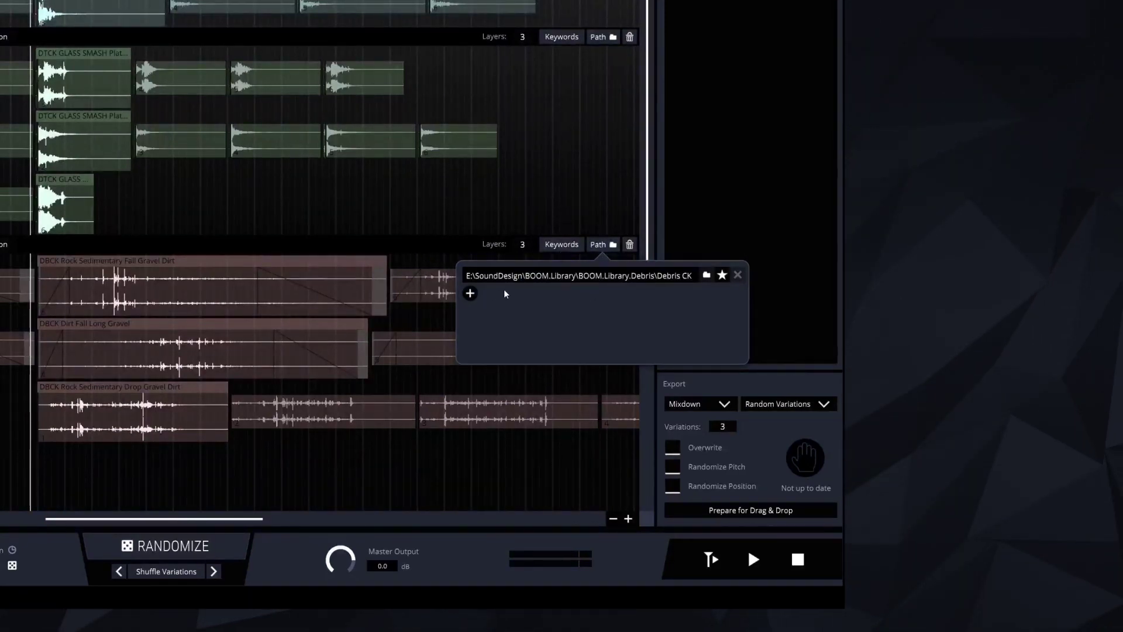
pyautogui.click(374, 468)
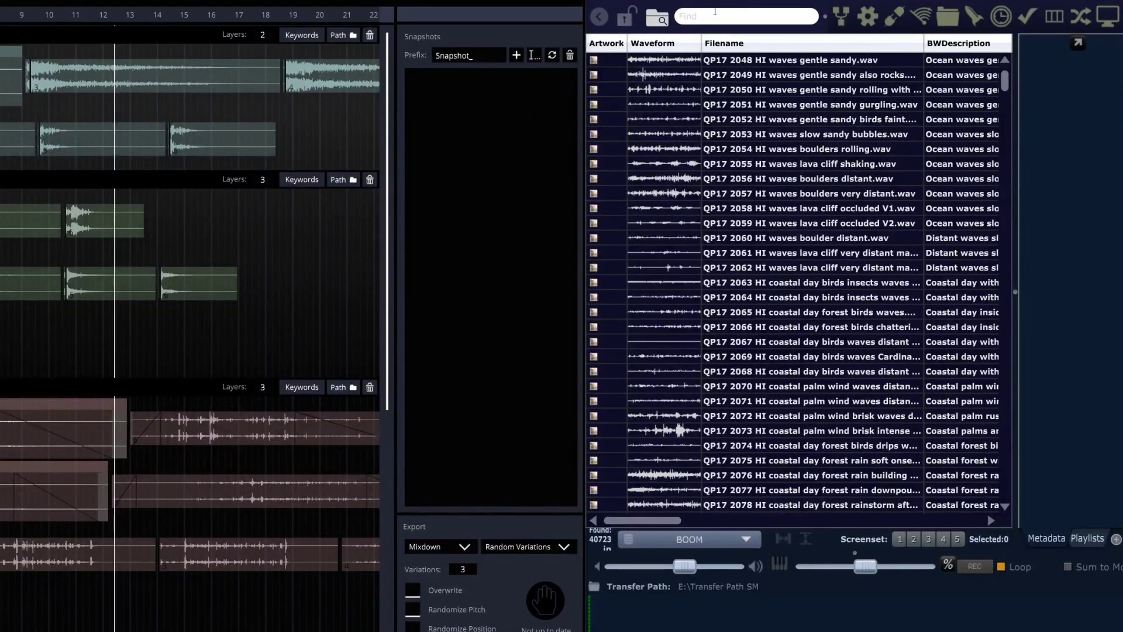
# Step: Search Soundminer for 'disto* sweet*' and add UECK SWEETENER DISTORTION Crackler.wav as a fourth layer group
pyautogui.click(716, 13)
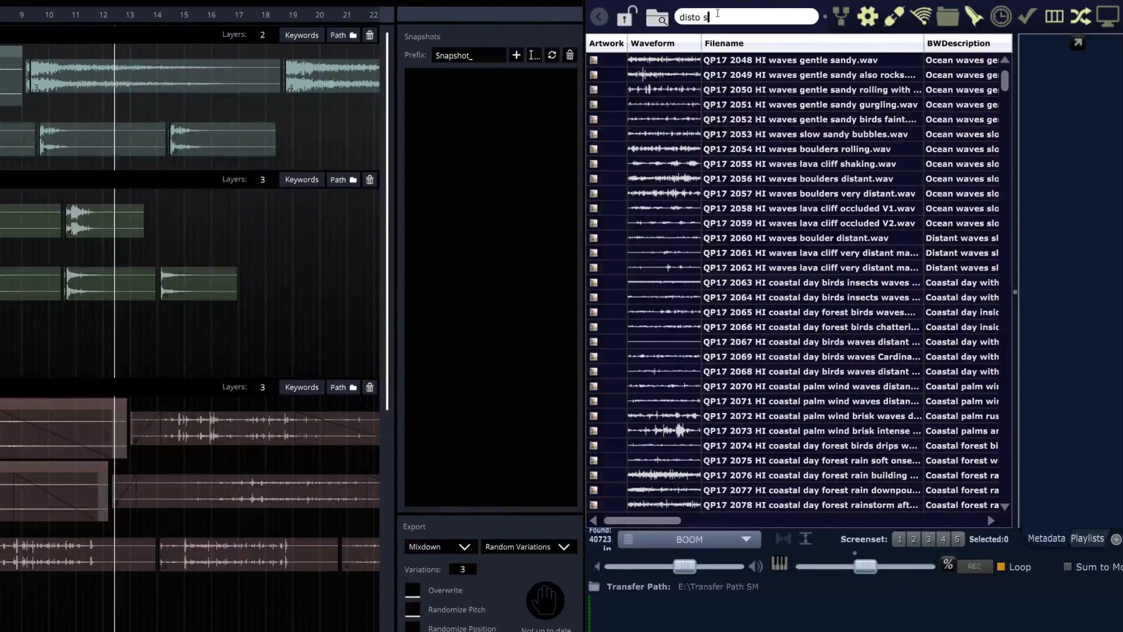
pyautogui.press('Return')
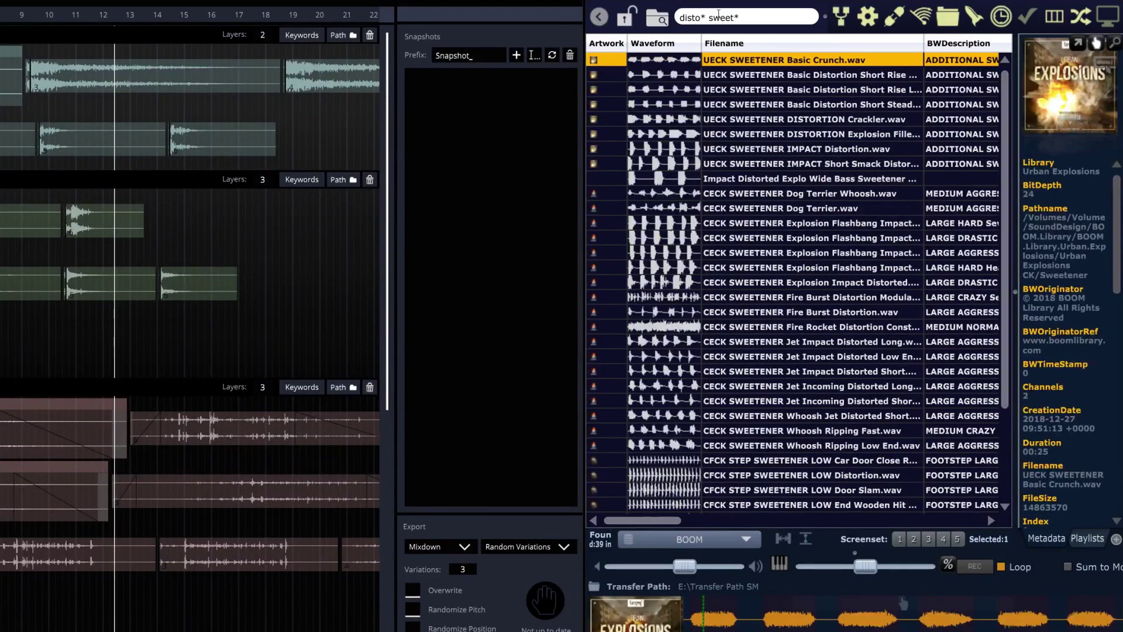
pyautogui.click(795, 116)
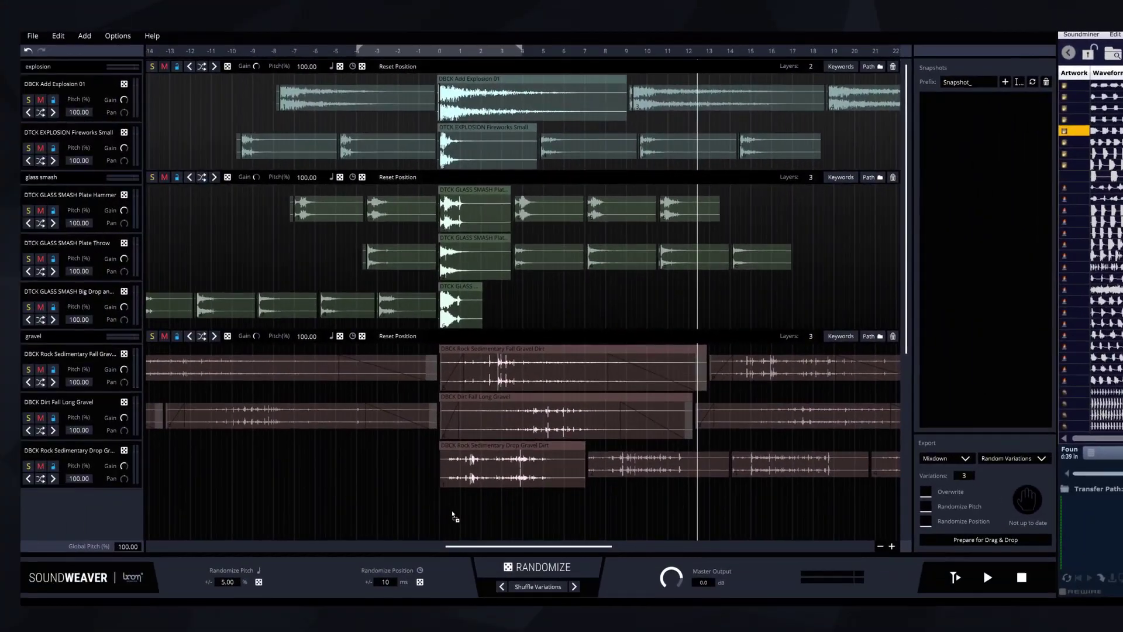
pyautogui.moveTo(455, 518); pyautogui.dragTo(454, 518)
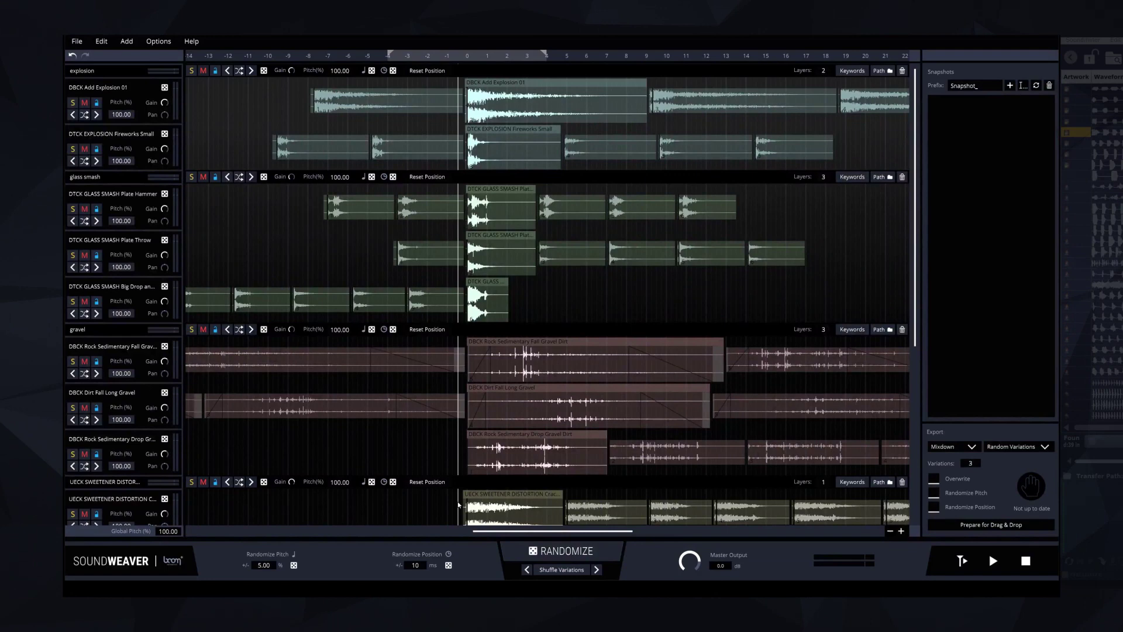
pyautogui.click(191, 481)
pyautogui.scroll(-3, 311, 431)
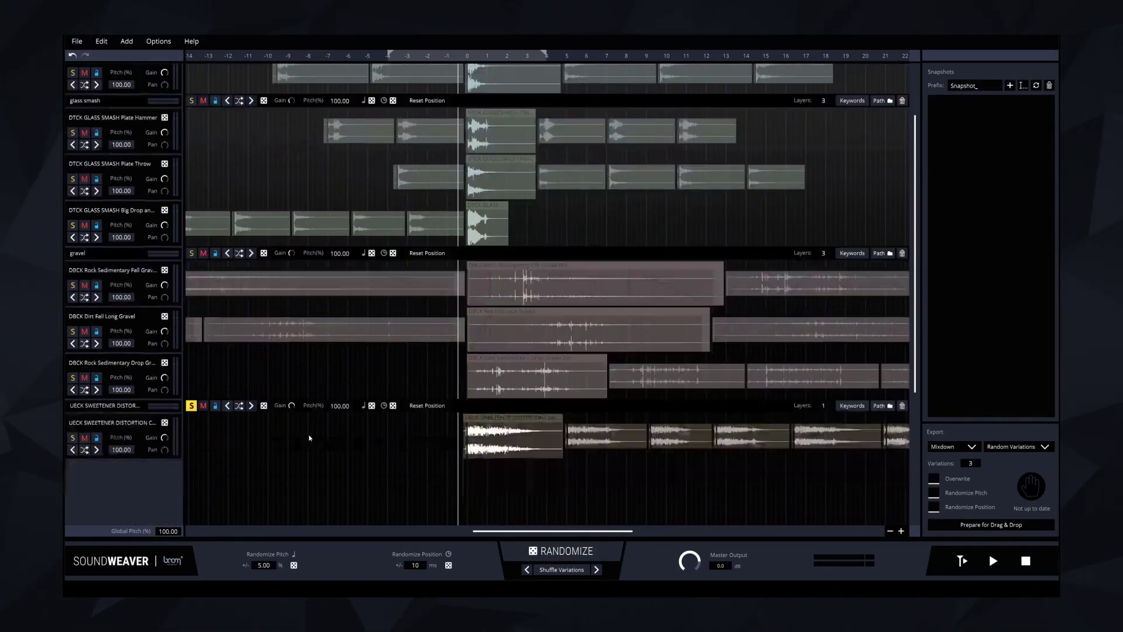
pyautogui.press('space')
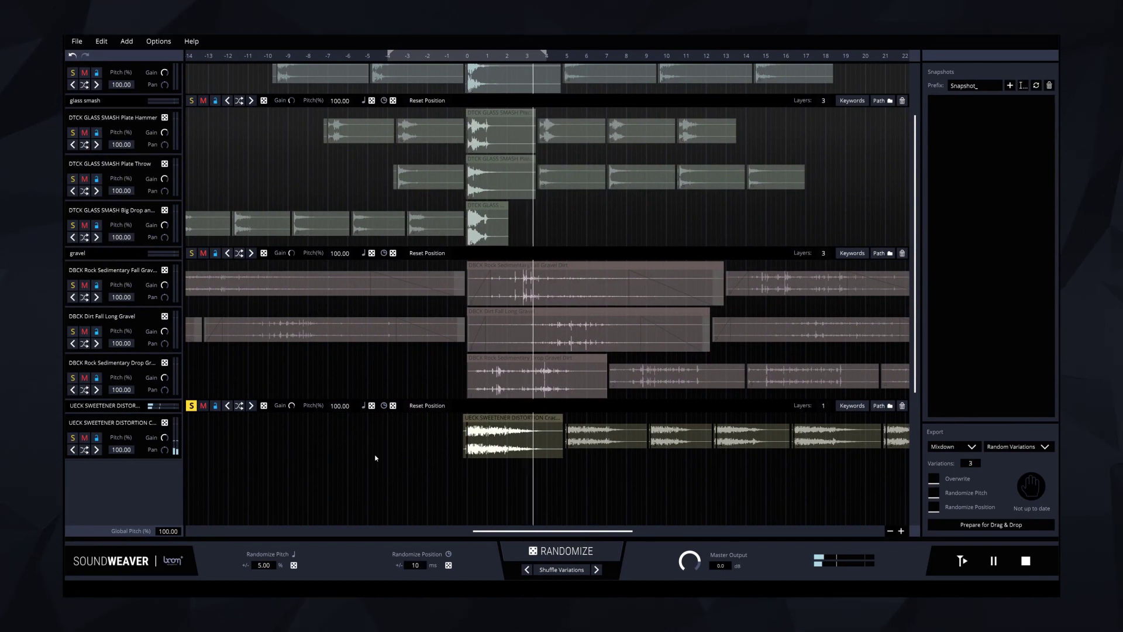
pyautogui.press('space')
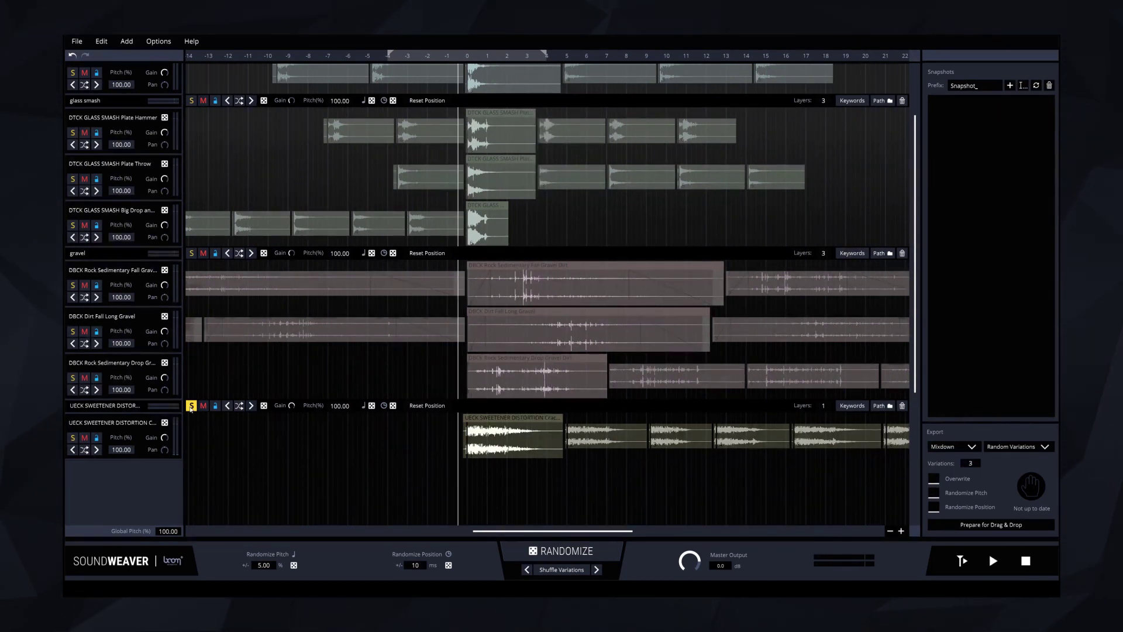
pyautogui.click(192, 405)
pyautogui.press('space')
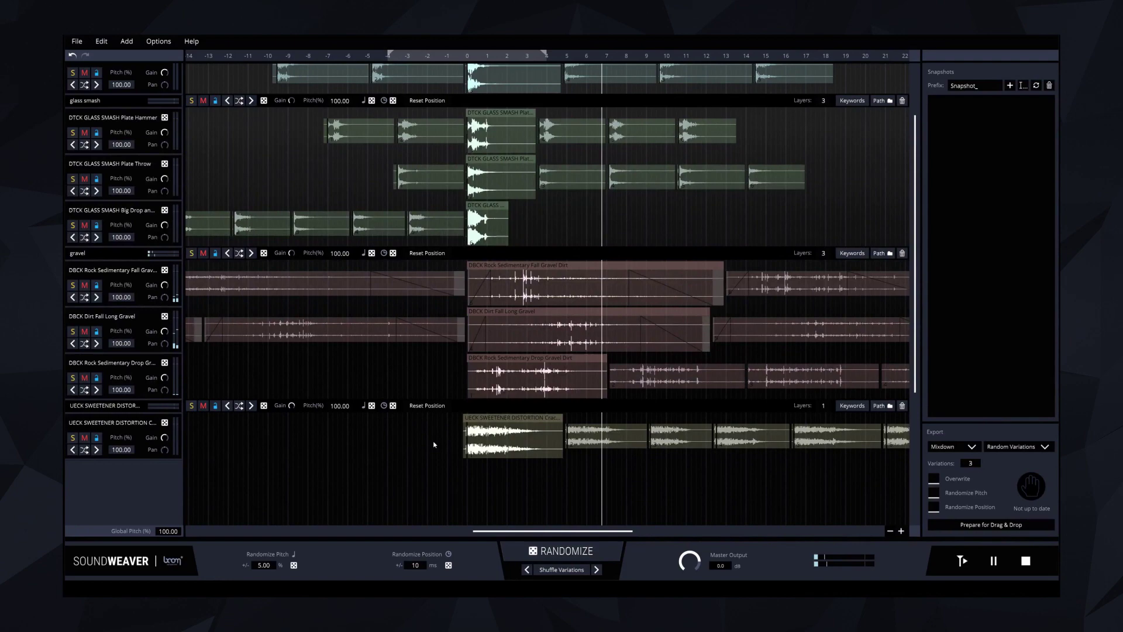
pyautogui.press('space')
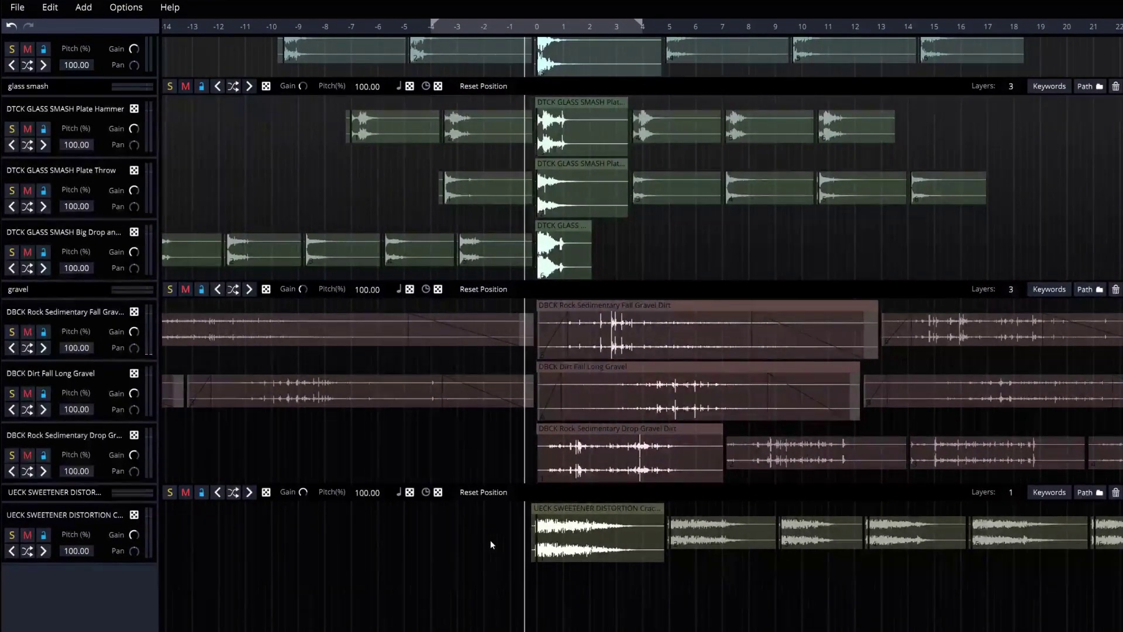
# Step: Solo the glass smash group and audition its layers alone
pyautogui.scroll(3, 296, 310)
pyautogui.click(169, 187)
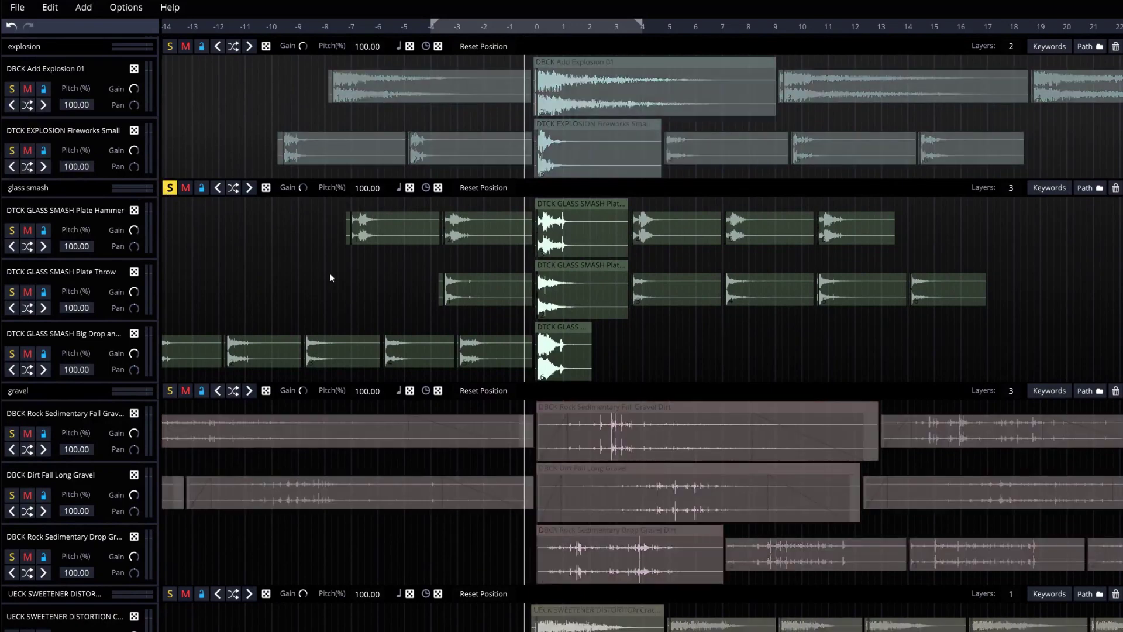
pyautogui.press('space')
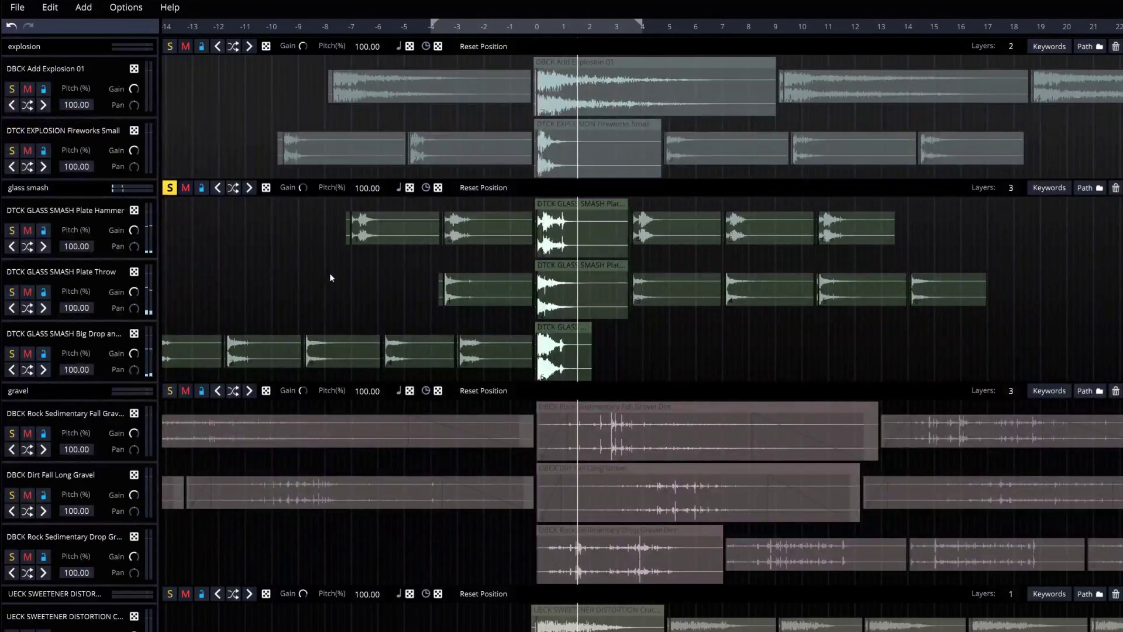
pyautogui.press('space')
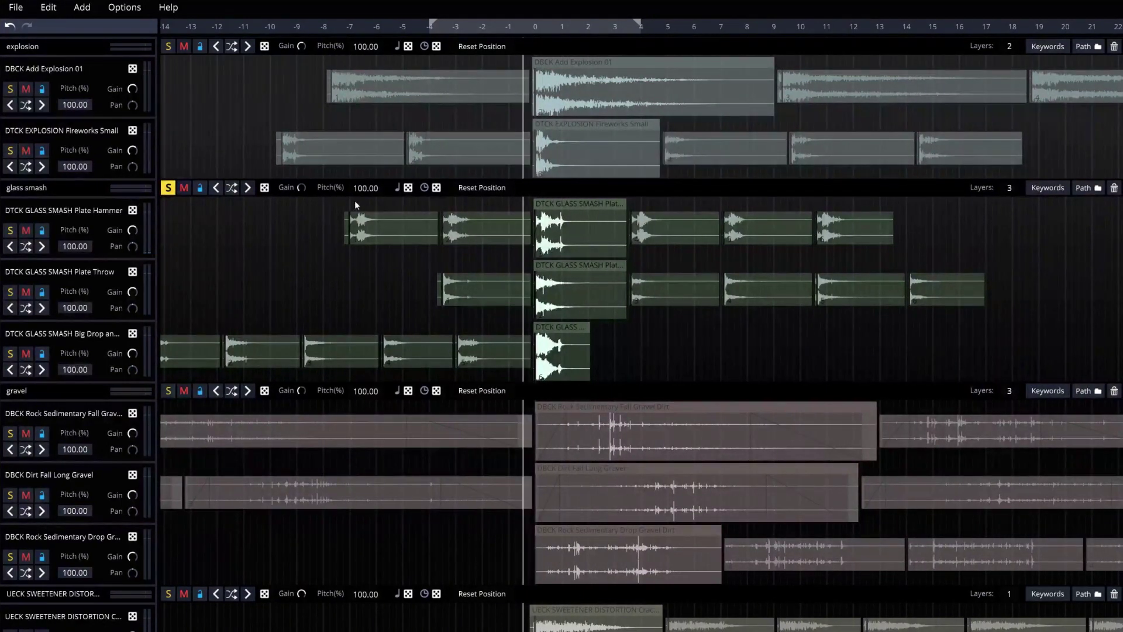
# Step: Lower the glass smash group's pitch to 73.33% and replay the mix
pyautogui.moveTo(362, 188); pyautogui.dragTo(362, 205)
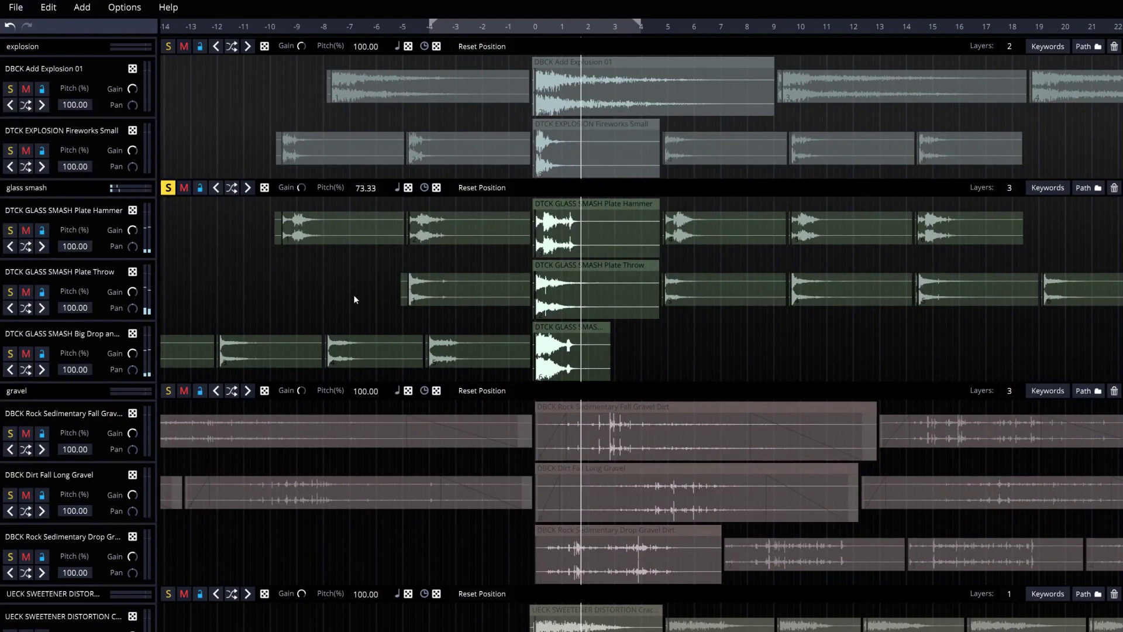
pyautogui.press('space')
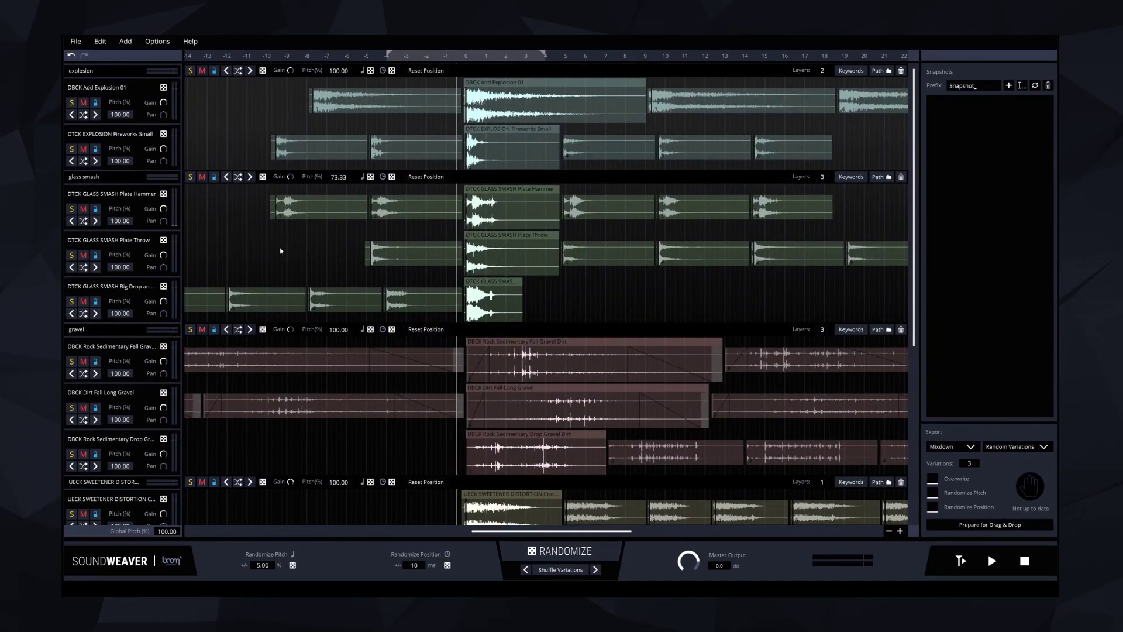
pyautogui.press('space')
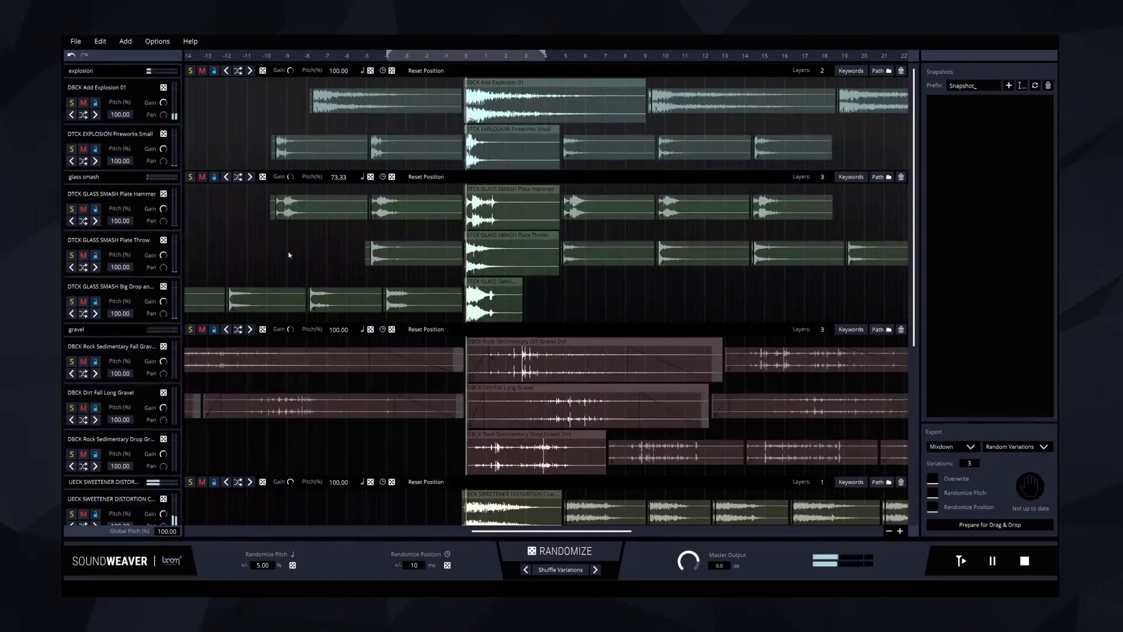